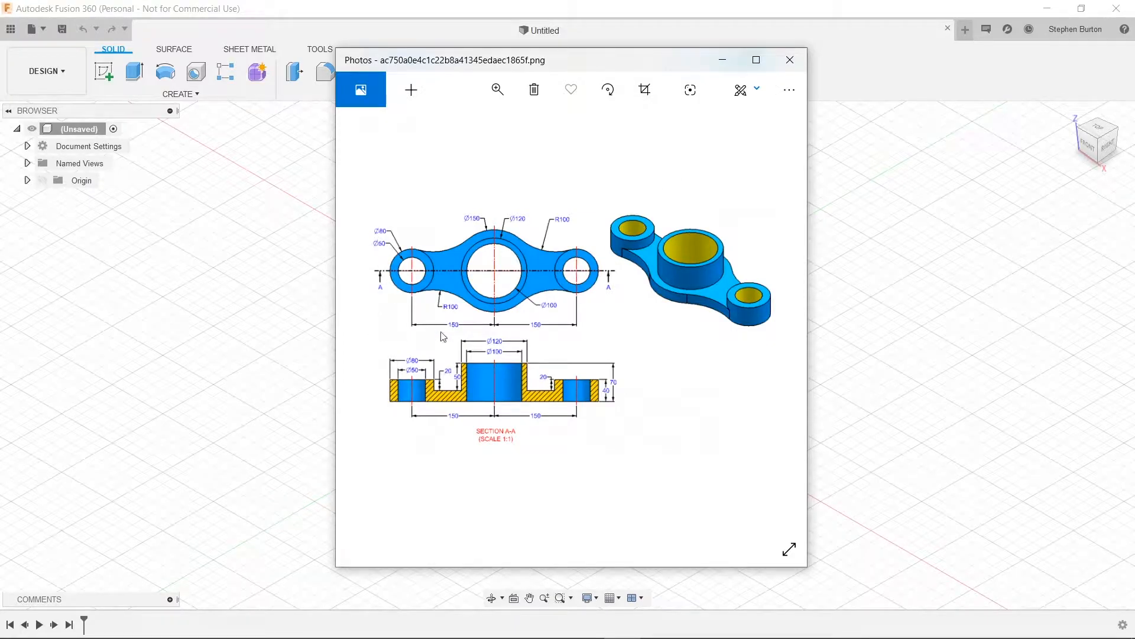
Put the reference drawing away and start a sketch on the horizontal XY plane
{"action": "left_click", "coordinate": [723, 60]}
{"action": "left_click", "coordinate": [104, 72]}
{"action": "left_click", "coordinate": [615, 349]}
Draw a horizontal construction line 300 mm long from the origin along the positive X axis
{"action": "left_click", "coordinate": [104, 72]}
{"action": "left_click", "coordinate": [1068, 222]}
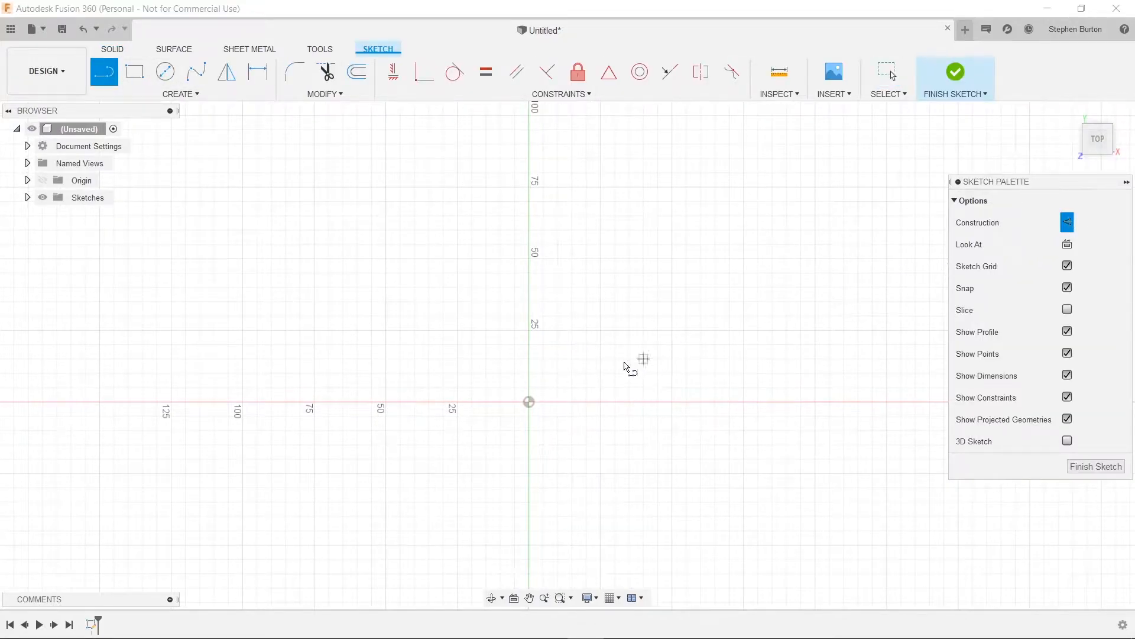
{"action": "left_click", "coordinate": [529, 402]}
{"action": "key", "text": "Escape"}
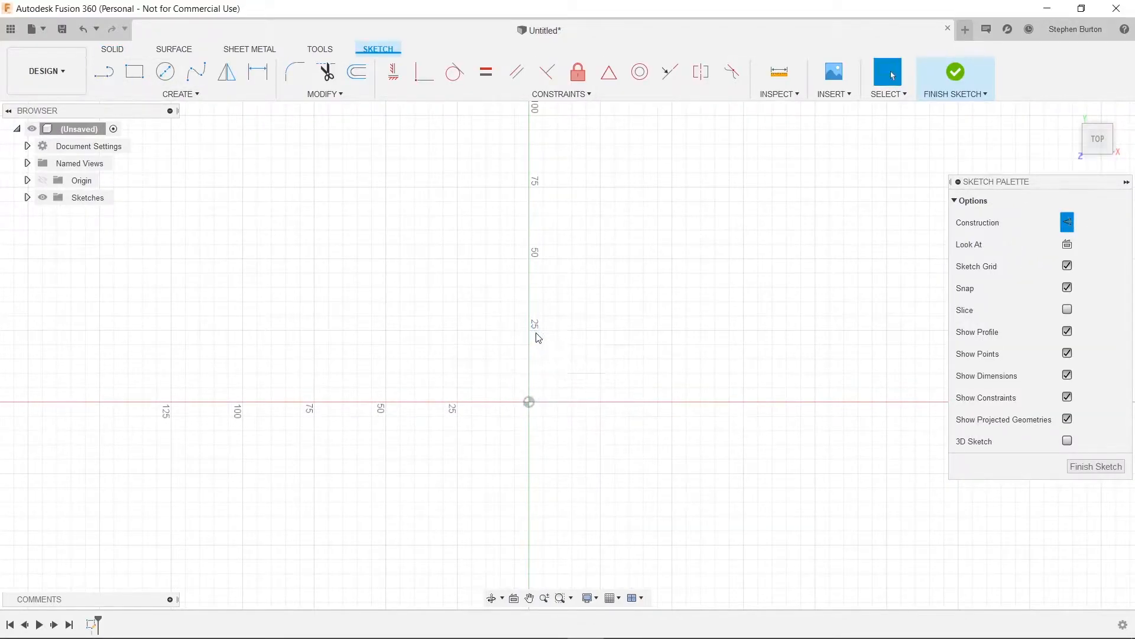
{"action": "key", "text": "l"}
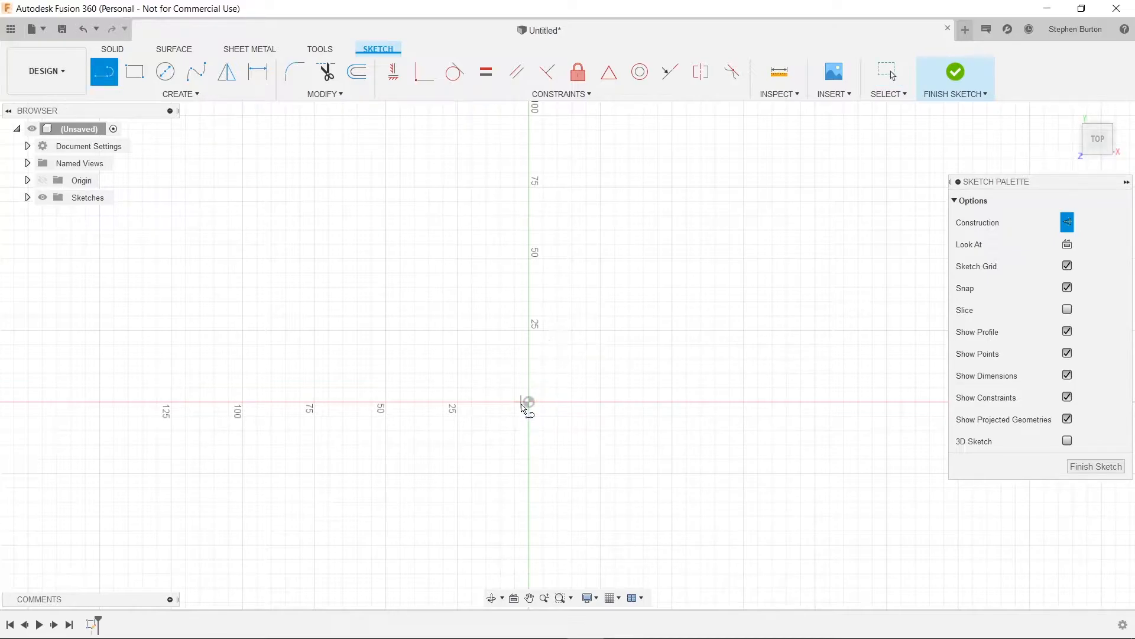
{"action": "left_click", "coordinate": [529, 403]}
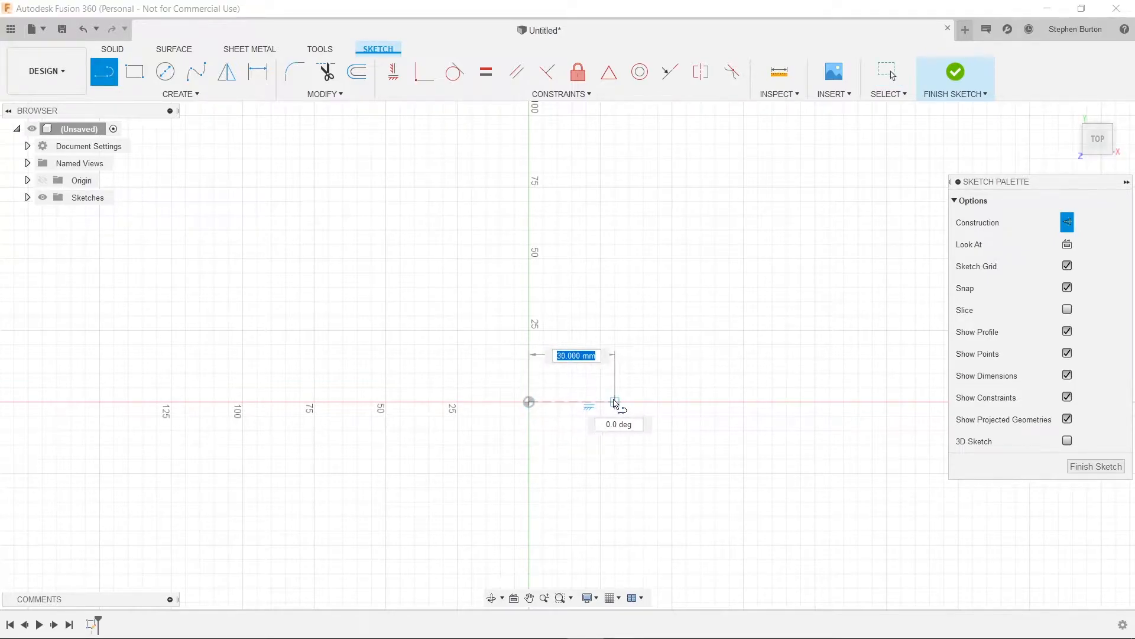
{"action": "type", "text": "300"}
{"action": "key", "text": "Return"}
{"action": "key", "text": "Escape"}
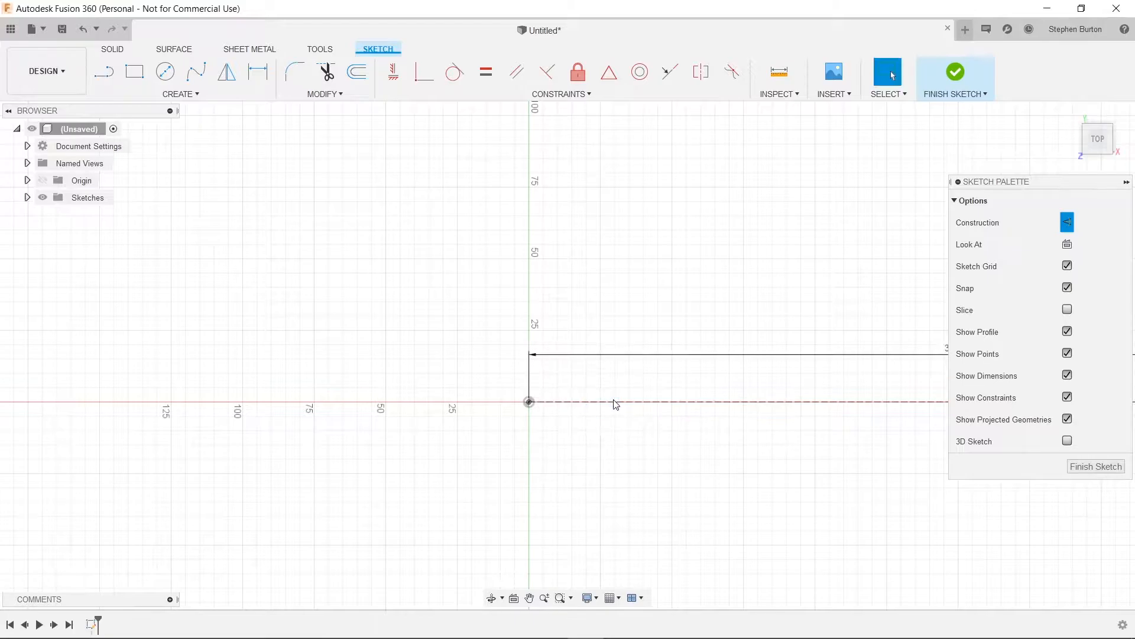
Draw a 50 mm diameter circle centred on the origin as regular geometry, with construction mode turned off
{"action": "middle_click_drag", "start_coordinate": [793, 463], "coordinate": [330, 497]}
{"action": "scroll", "coordinate": [498, 492], "scroll_direction": "down", "scroll_amount": 5}
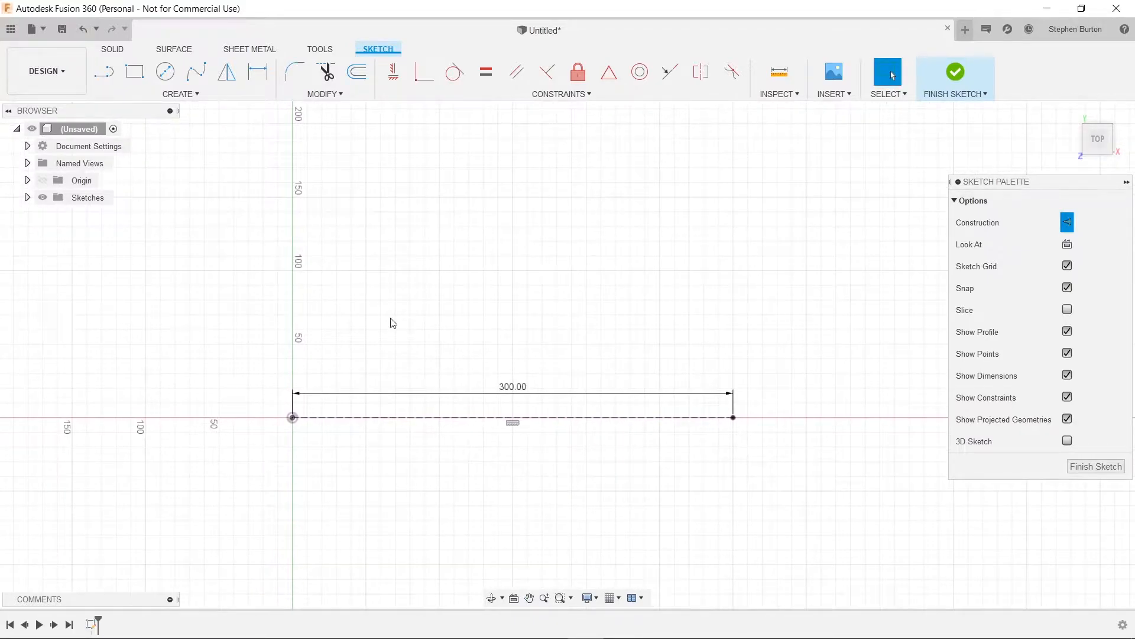
{"action": "left_click", "coordinate": [165, 73]}
{"action": "key", "text": "alt+Tab"}
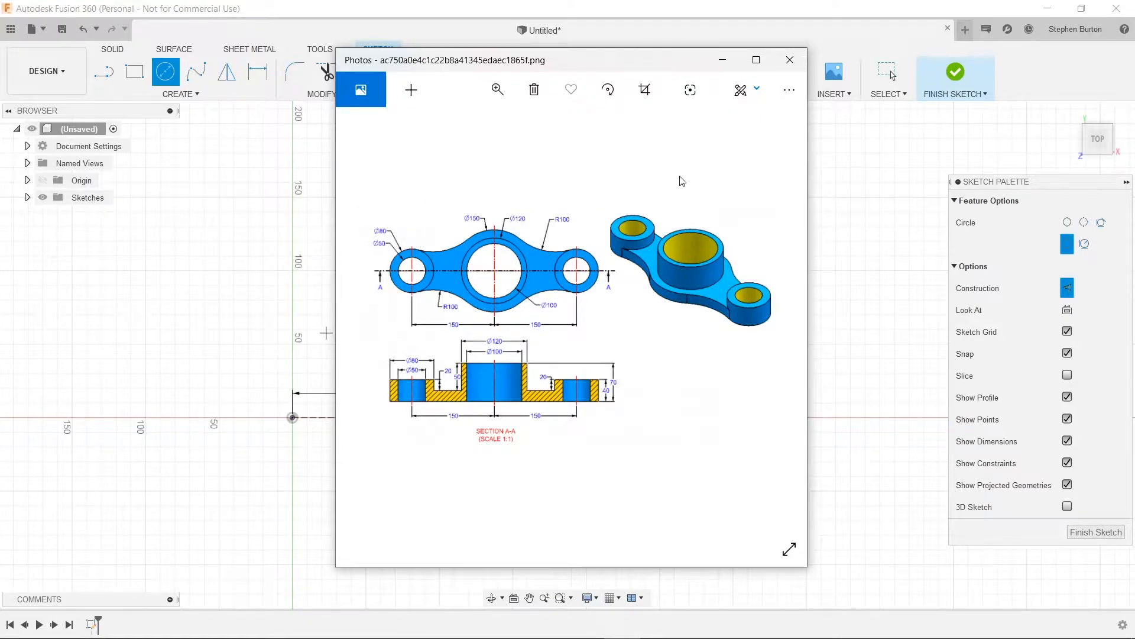
{"action": "left_click", "coordinate": [723, 60]}
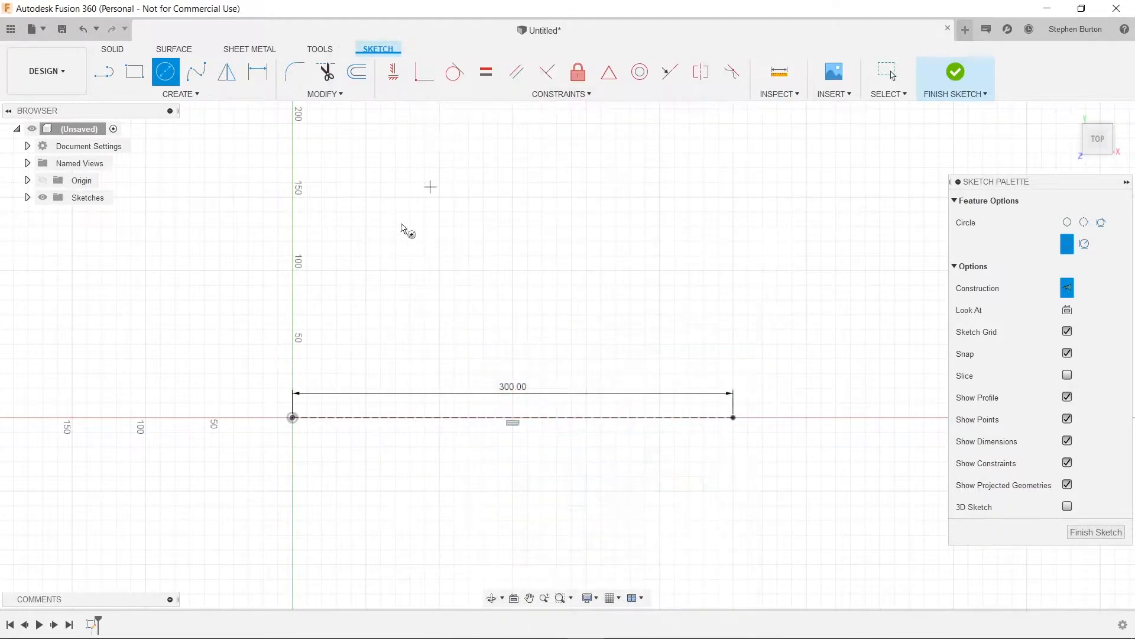
{"action": "left_click", "coordinate": [292, 417]}
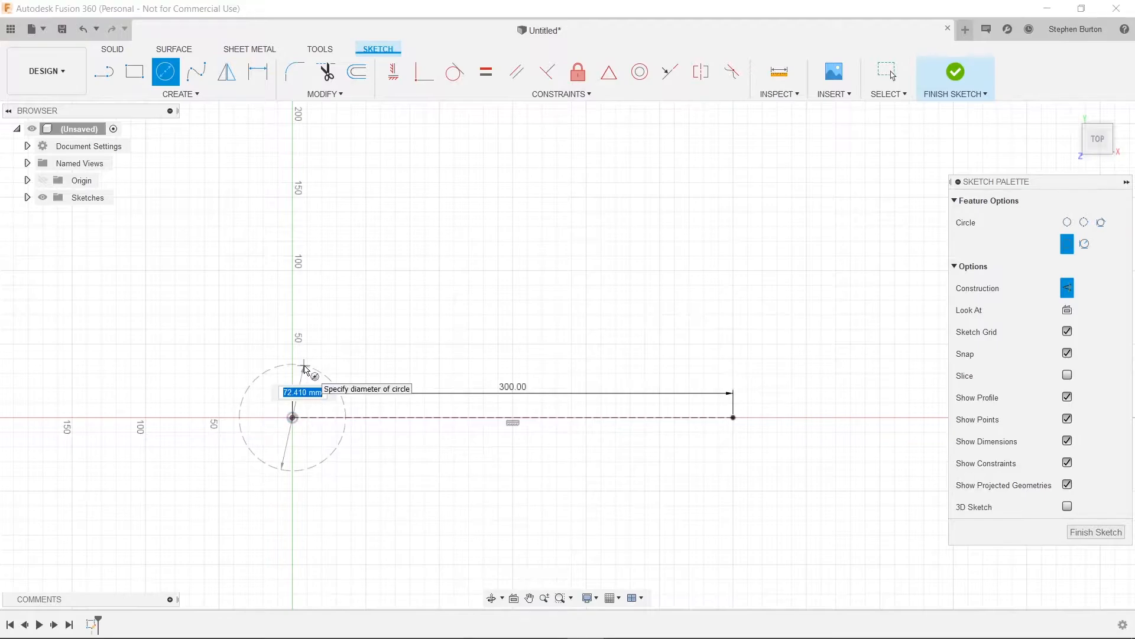
{"action": "left_click", "coordinate": [1067, 288]}
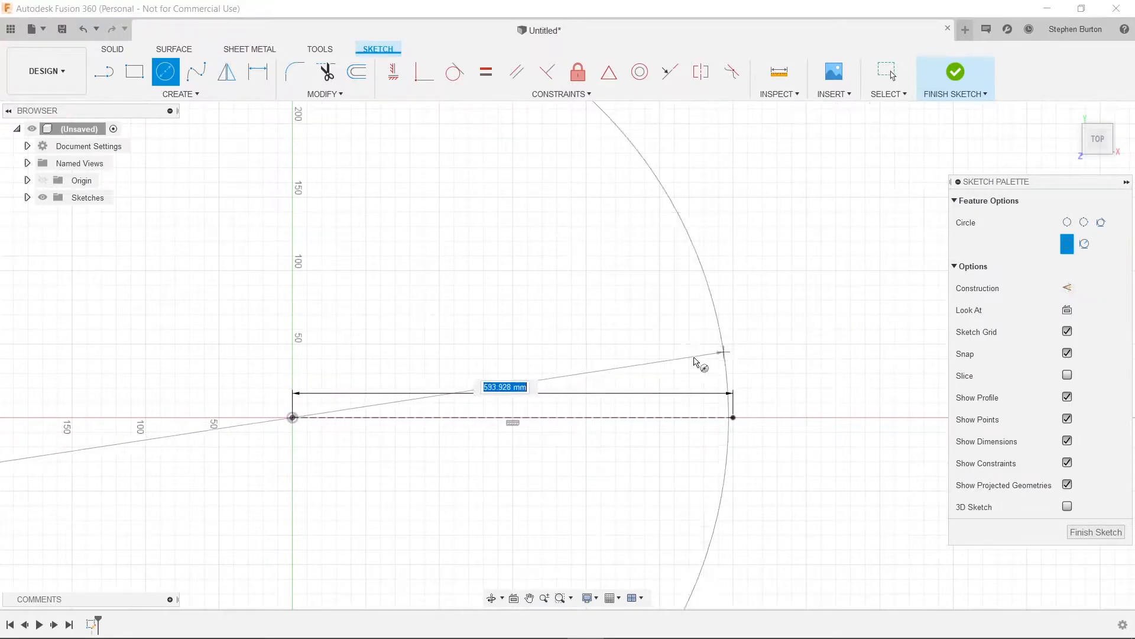
{"action": "type", "text": "50"}
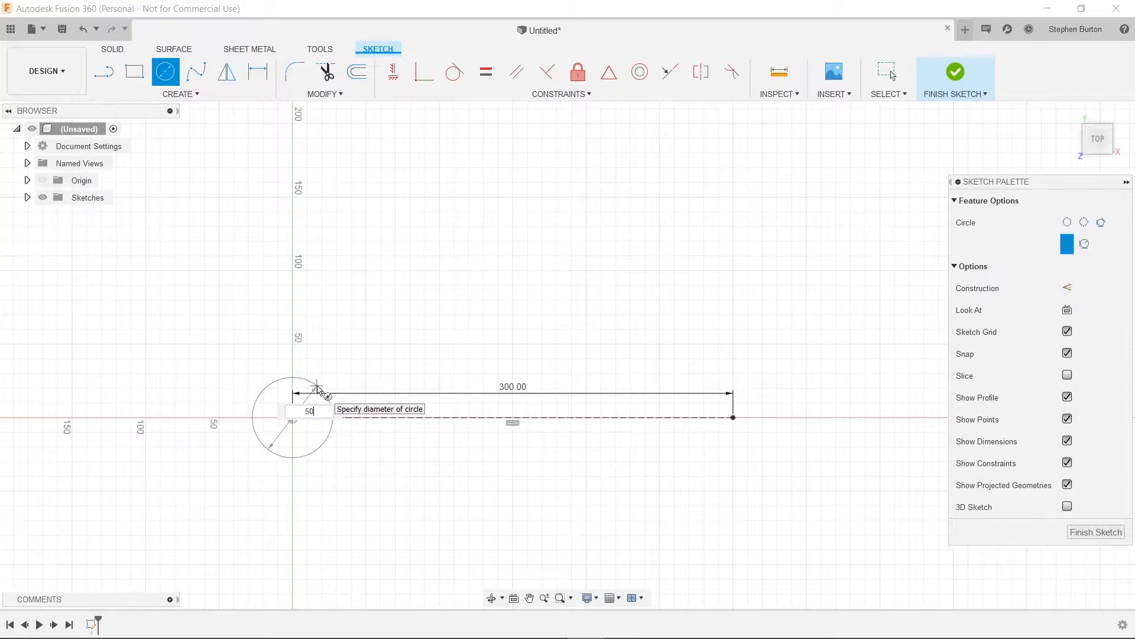
{"action": "key", "text": "Return"}
{"action": "key", "text": "Escape"}
Add a concentric 80 mm diameter circle around the 50 mm circle at the origin
{"action": "left_click", "coordinate": [165, 72]}
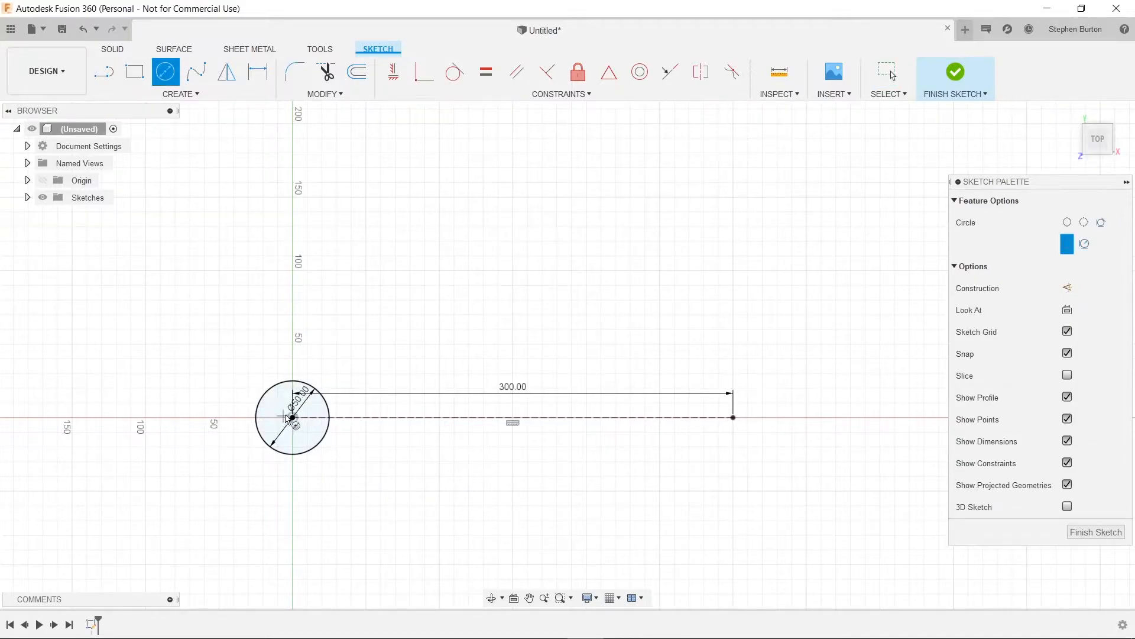
{"action": "left_click", "coordinate": [292, 416]}
{"action": "type", "text": "80"}
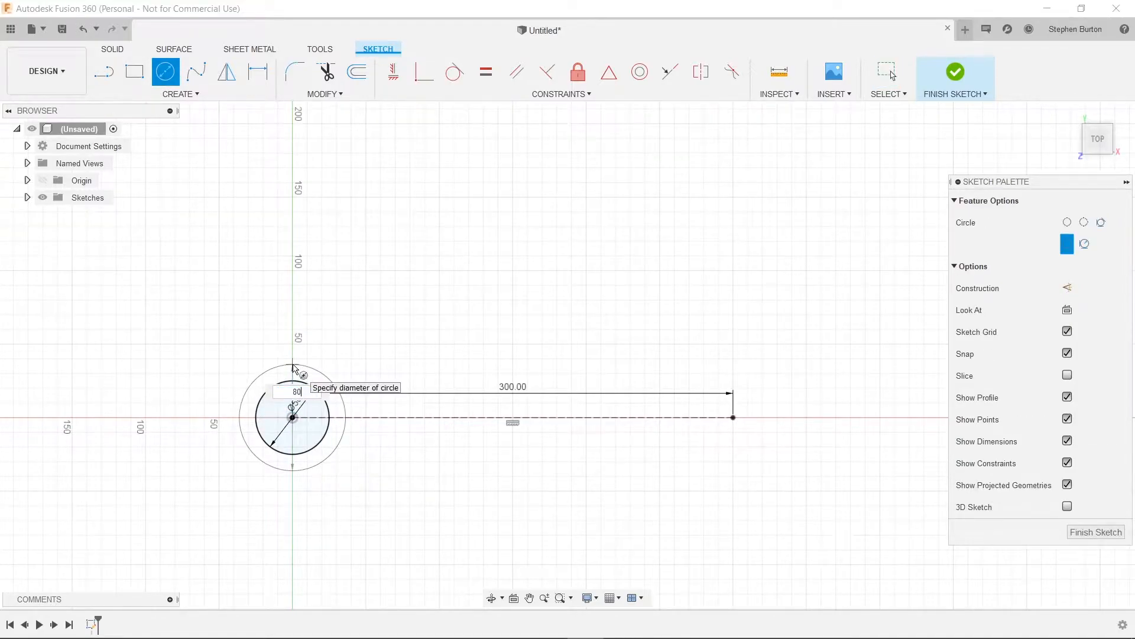
{"action": "key", "text": "Return"}
{"action": "left_click", "coordinate": [892, 75]}
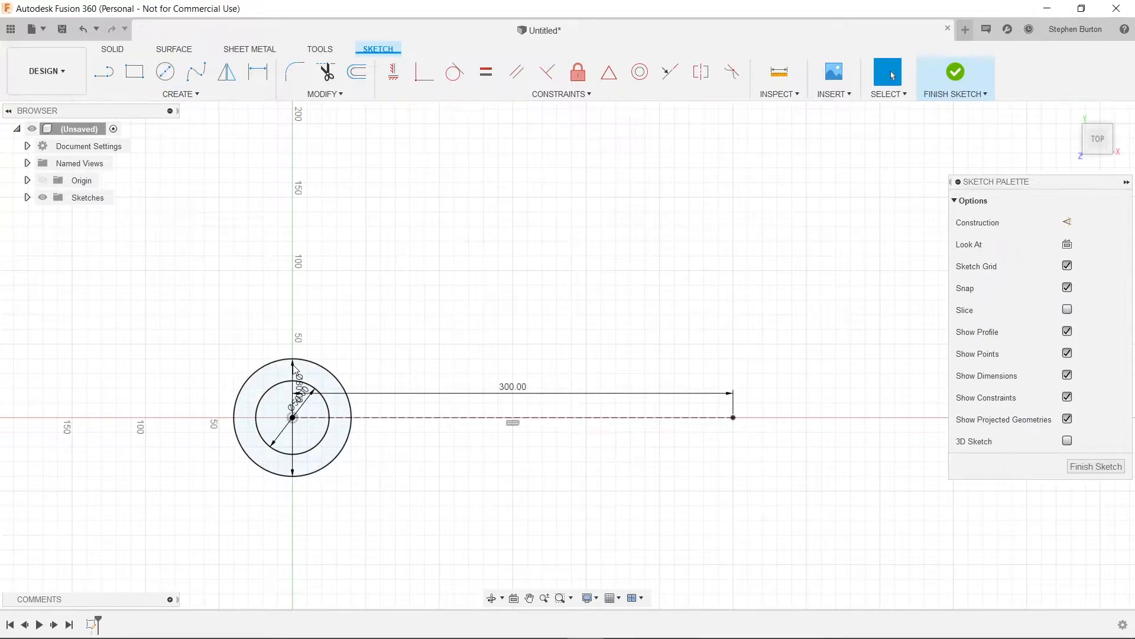
Draw concentric circles of 50 mm and 80 mm diameter on the far endpoint of the construction line
{"action": "left_click", "coordinate": [165, 72]}
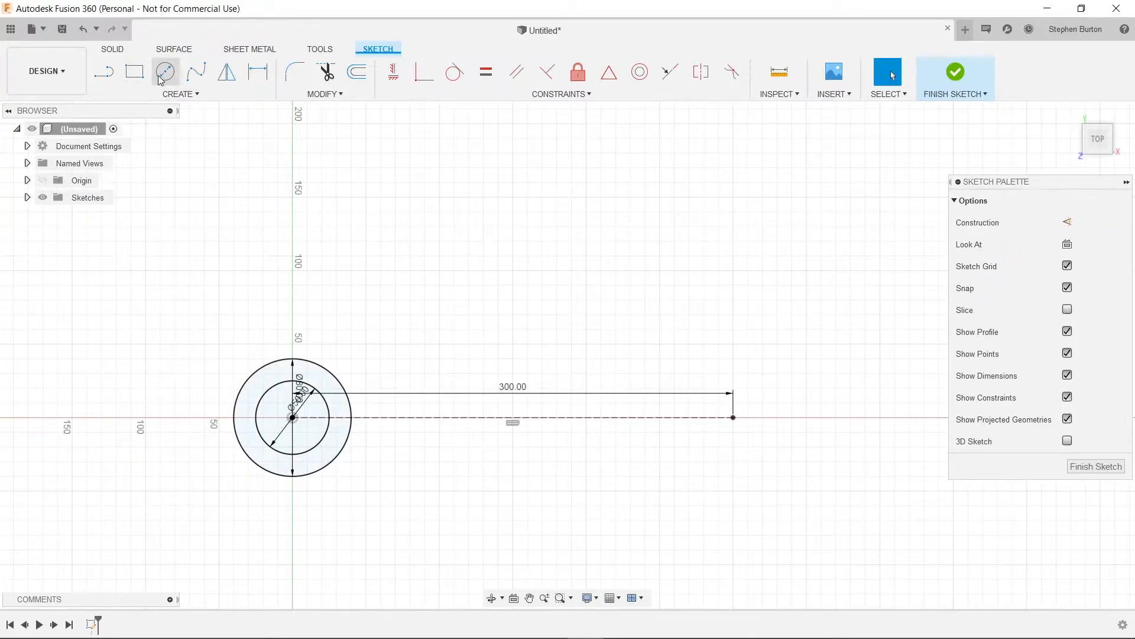
{"action": "left_click", "coordinate": [733, 417]}
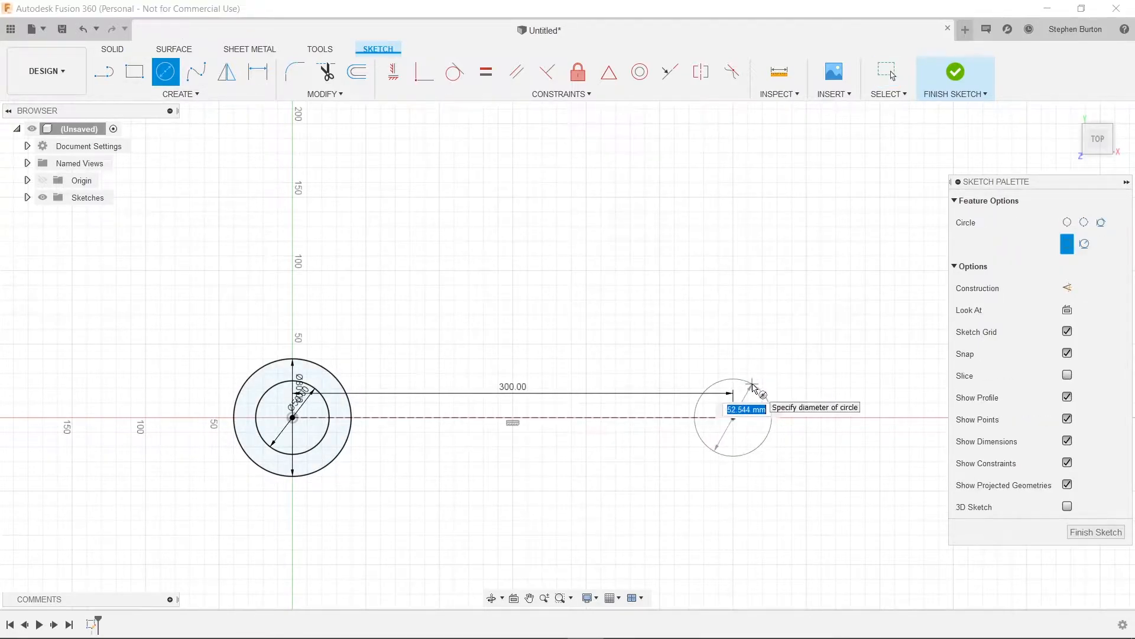
{"action": "type", "text": "50"}
{"action": "key", "text": "Return"}
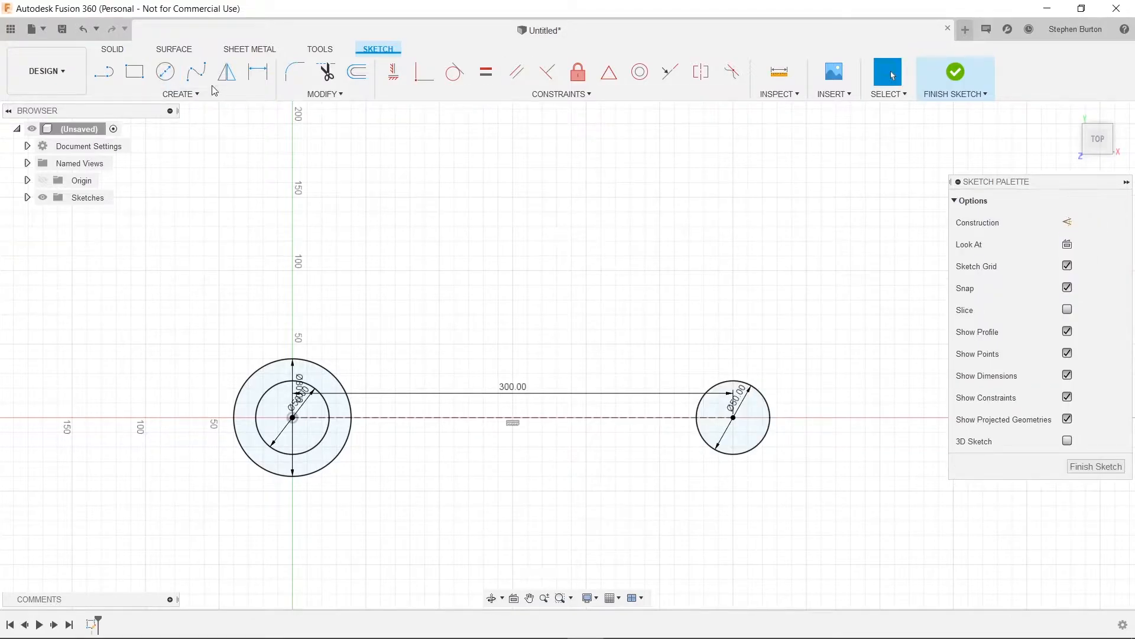
{"action": "left_click", "coordinate": [734, 416]}
{"action": "type", "text": "80"}
{"action": "key", "text": "Return"}
{"action": "key", "text": "Escape"}
Check the reference drawing and draw a 100 mm diameter circle centred on the construction line's midpoint
{"action": "key", "text": "alt+Tab"}
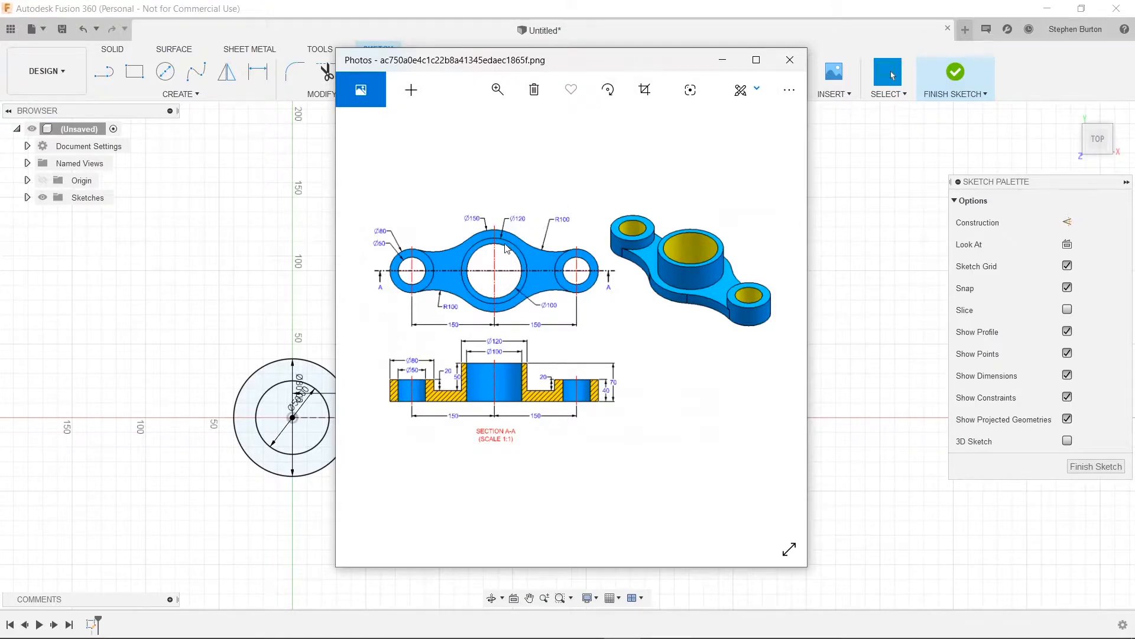
{"action": "left_click", "coordinate": [722, 60]}
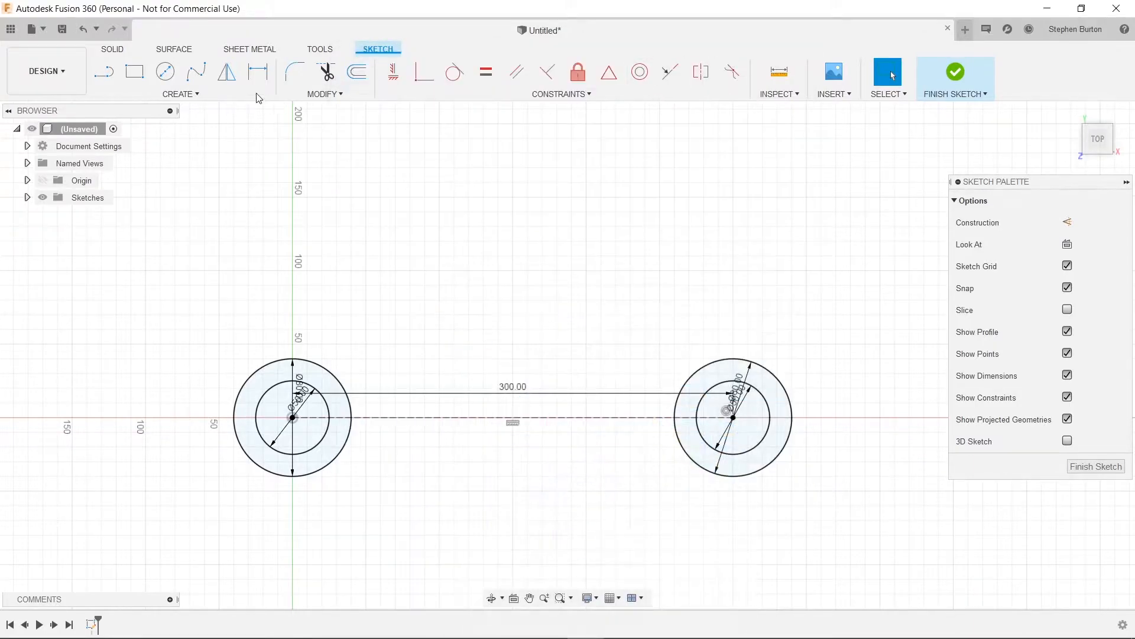
{"action": "left_click", "coordinate": [166, 72]}
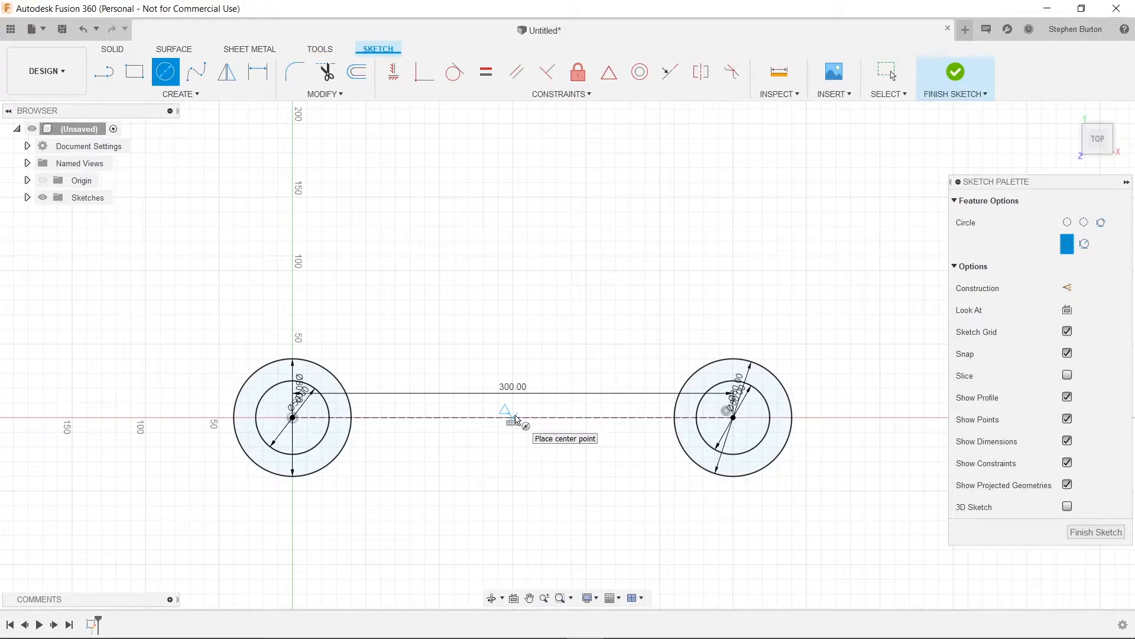
{"action": "left_click", "coordinate": [512, 418]}
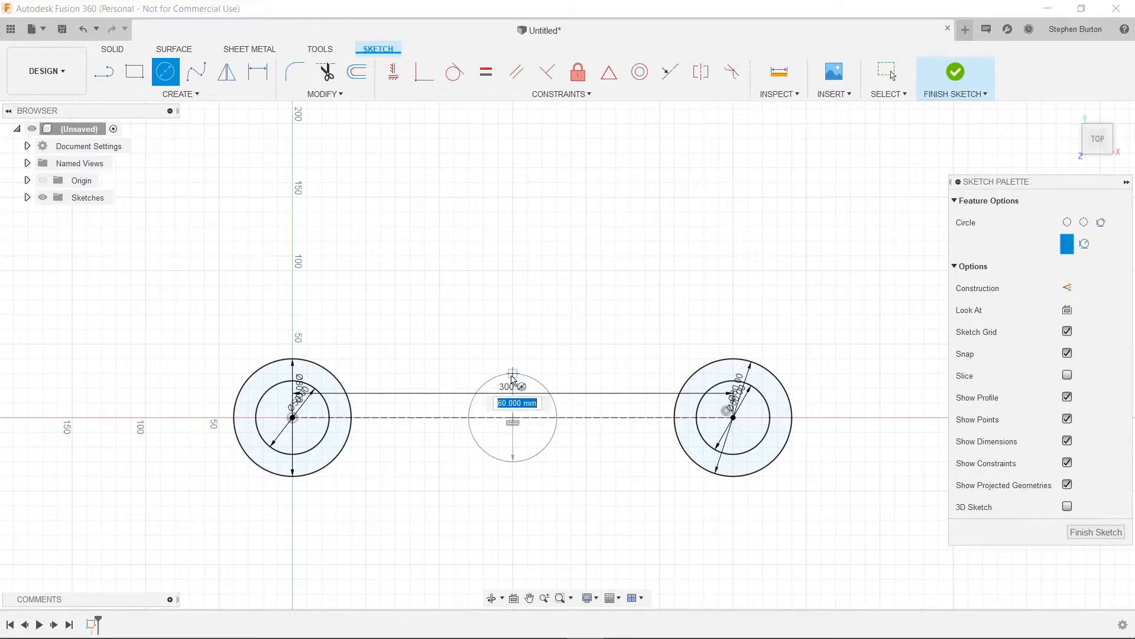
{"action": "type", "text": "100"}
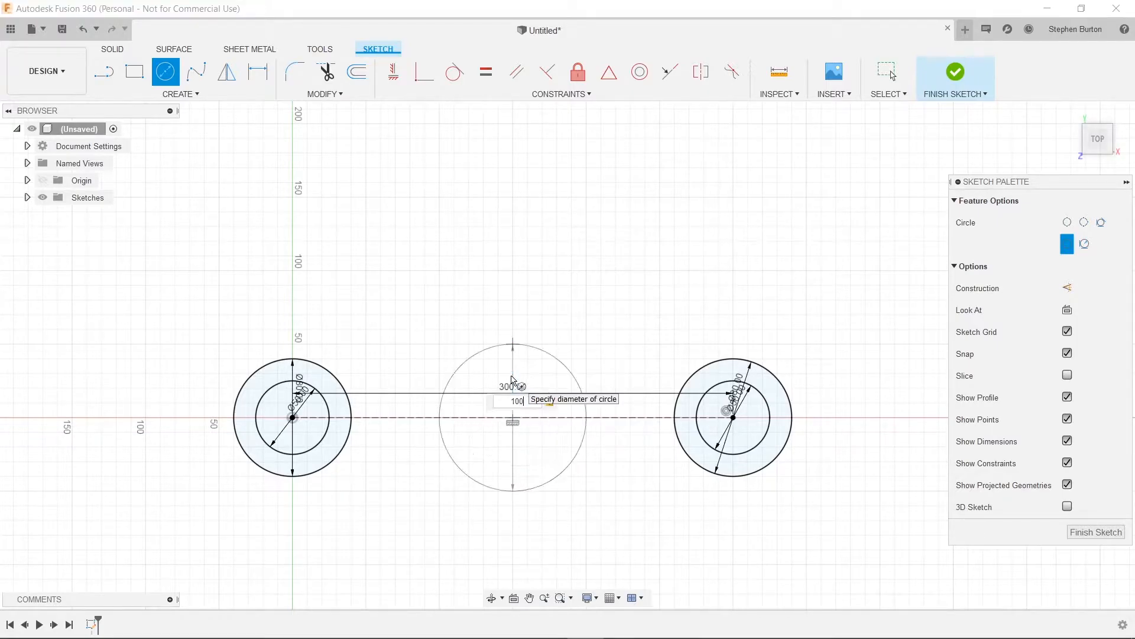
{"action": "key", "text": "Return"}
{"action": "key", "text": "Escape"}
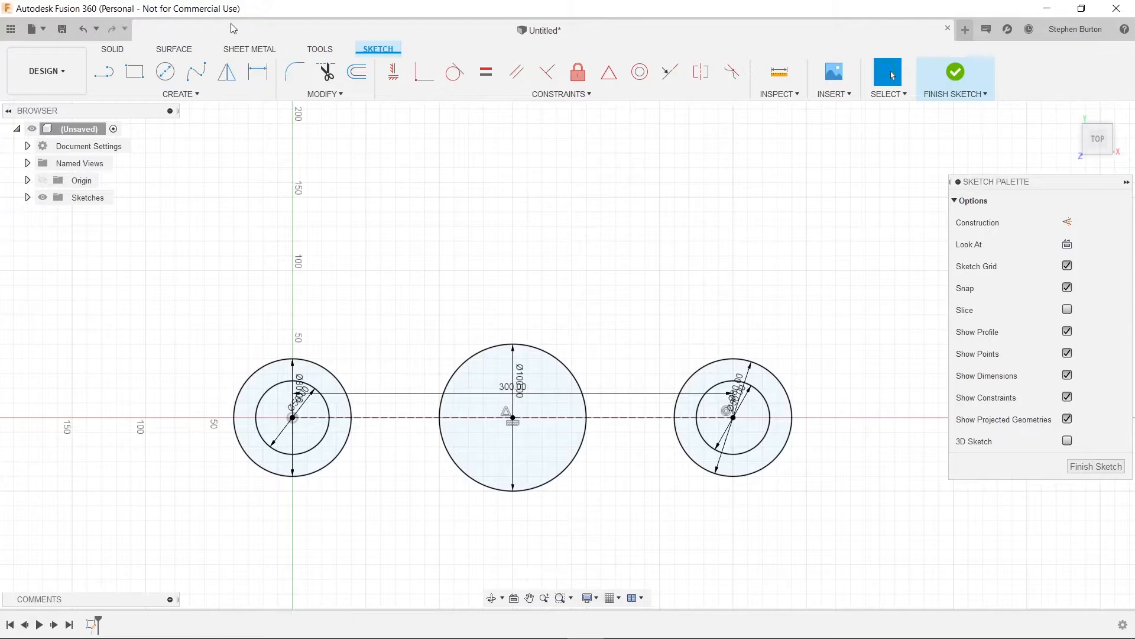
Add concentric circles of 120 mm and 150 mm diameter around the 100 mm circle at the midpoint
{"action": "left_click", "coordinate": [165, 71]}
{"action": "left_click", "coordinate": [513, 418]}
{"action": "type", "text": "120"}
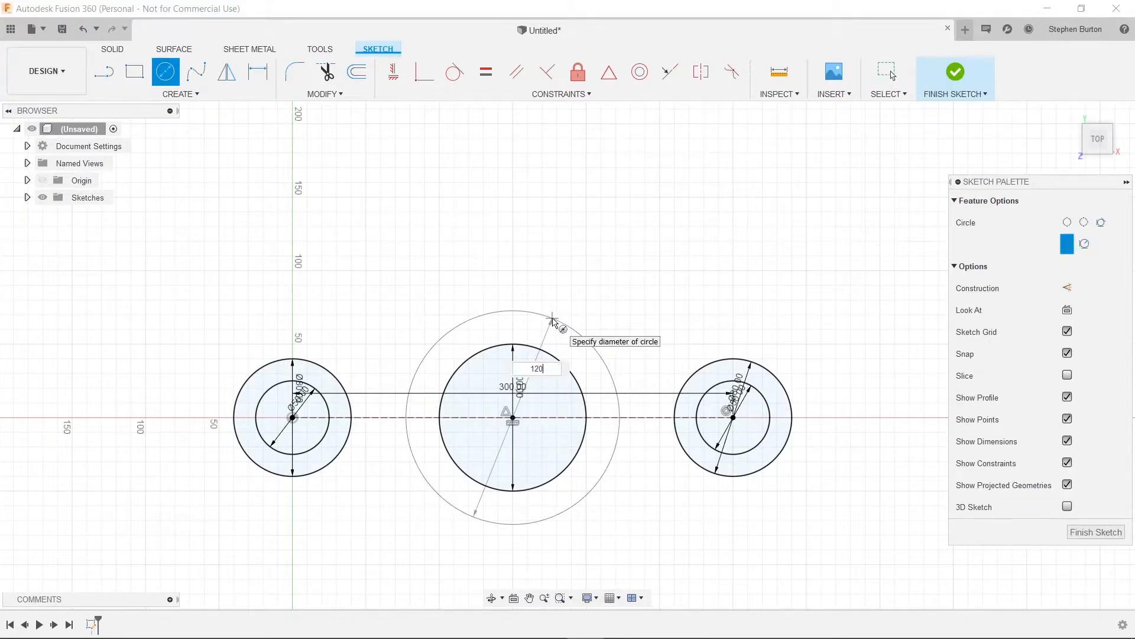
{"action": "key", "text": "Return"}
{"action": "key", "text": "Escape"}
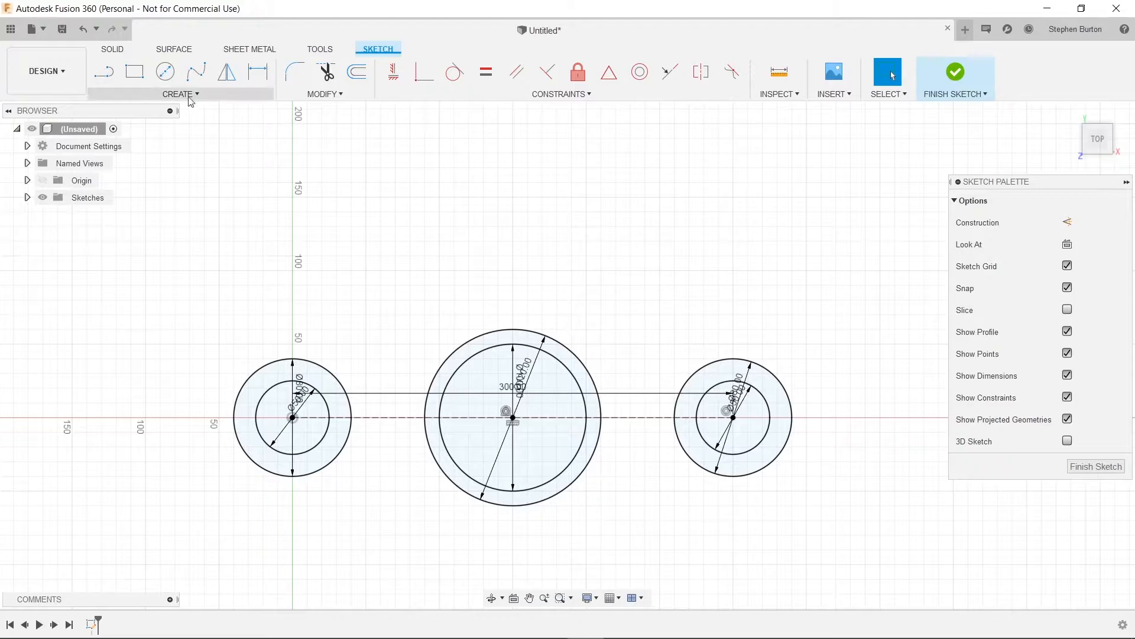
{"action": "left_click", "coordinate": [165, 72]}
{"action": "left_click", "coordinate": [512, 417]}
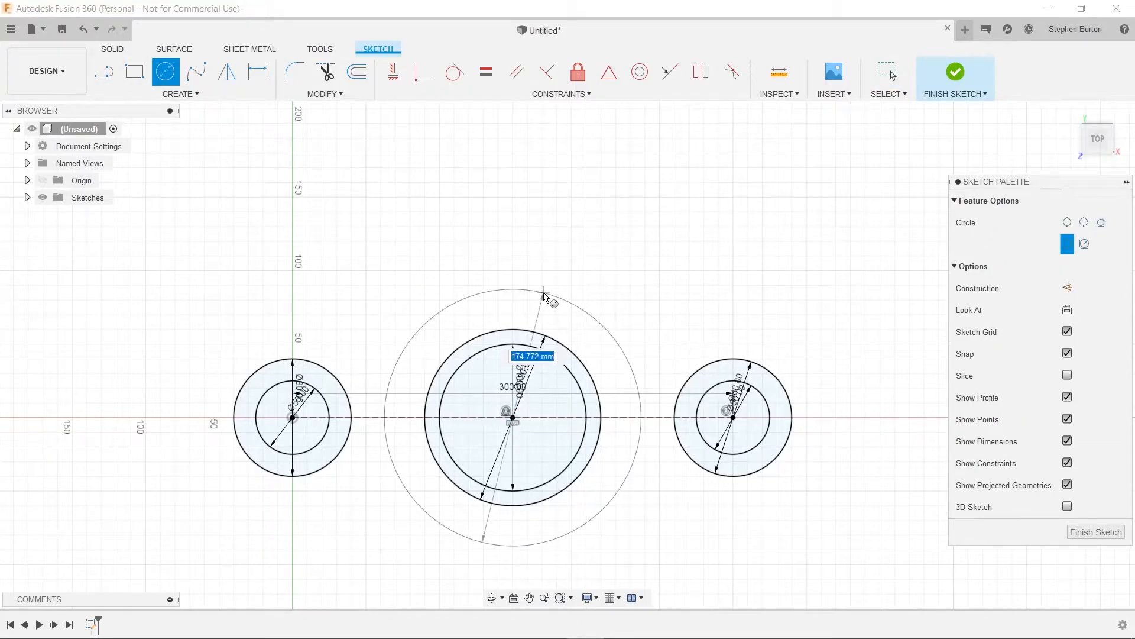
{"action": "type", "text": "150"}
{"action": "key", "text": "Return"}
{"action": "key", "text": "Escape"}
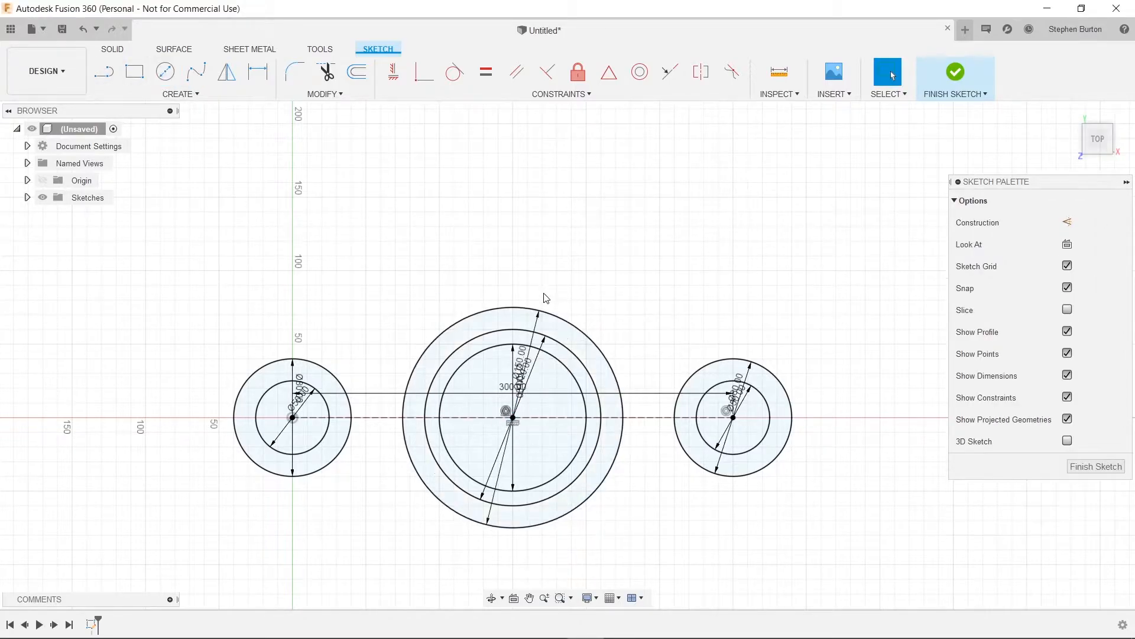
Check the reference drawing and draw a 200 mm diameter circle above the gap between the origin circles and the middle circles
{"action": "key", "text": "alt+Tab"}
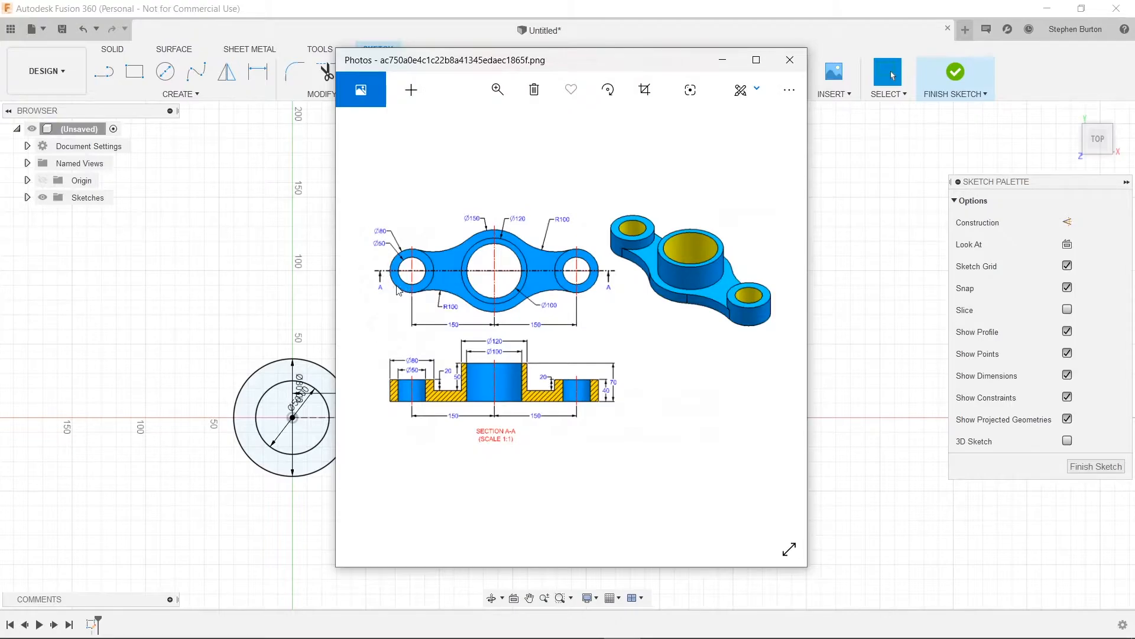
{"action": "left_click", "coordinate": [731, 64]}
{"action": "scroll", "coordinate": [781, 375], "scroll_direction": "down", "scroll_amount": 5}
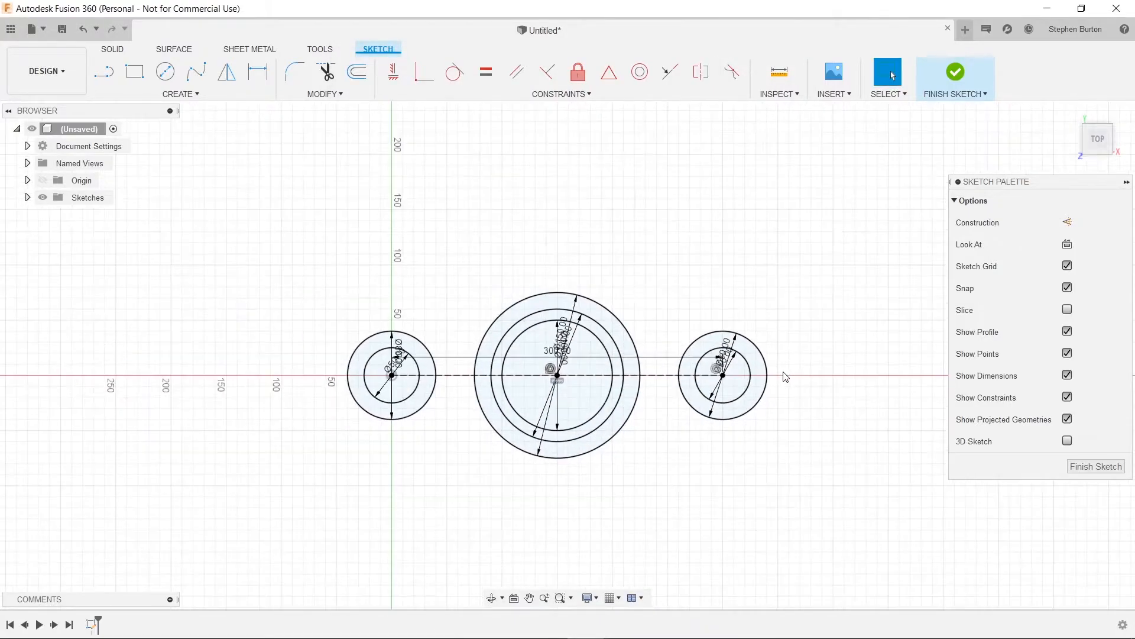
{"action": "middle_click_drag", "start_coordinate": [836, 386], "coordinate": [801, 355]}
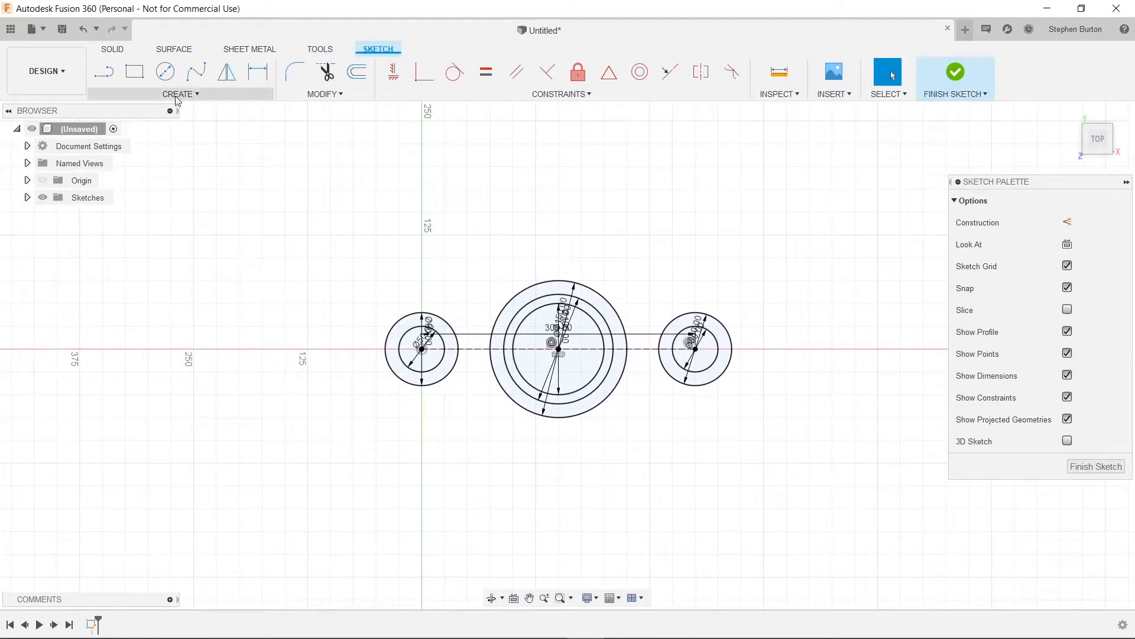
{"action": "left_click", "coordinate": [165, 72]}
{"action": "left_click", "coordinate": [460, 239]}
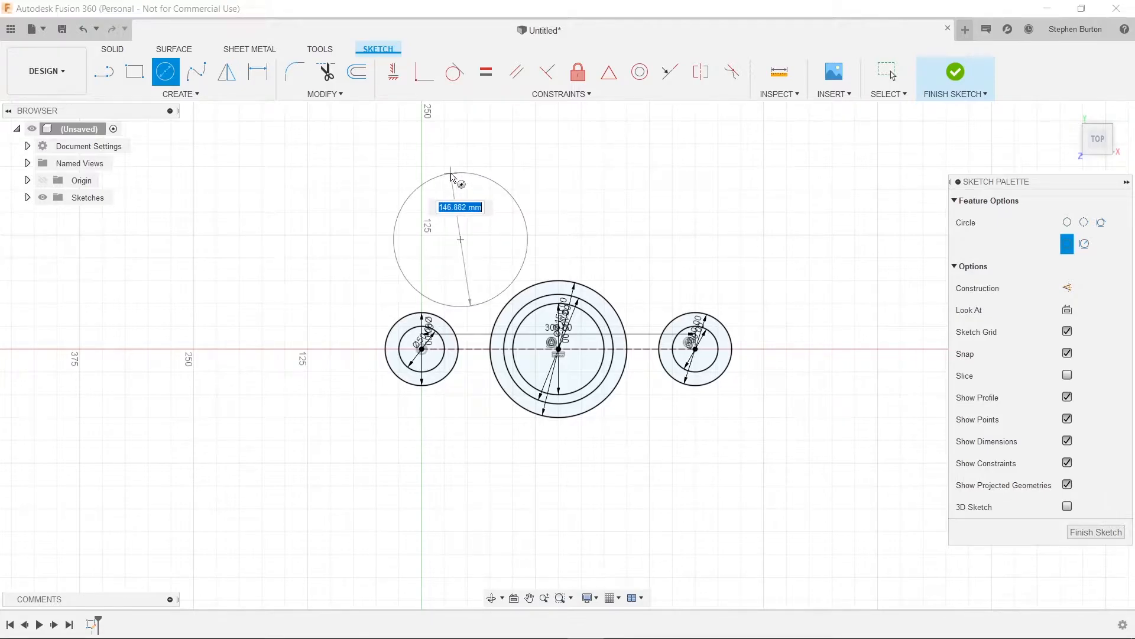
{"action": "type", "text": "200"}
{"action": "key", "text": "Return"}
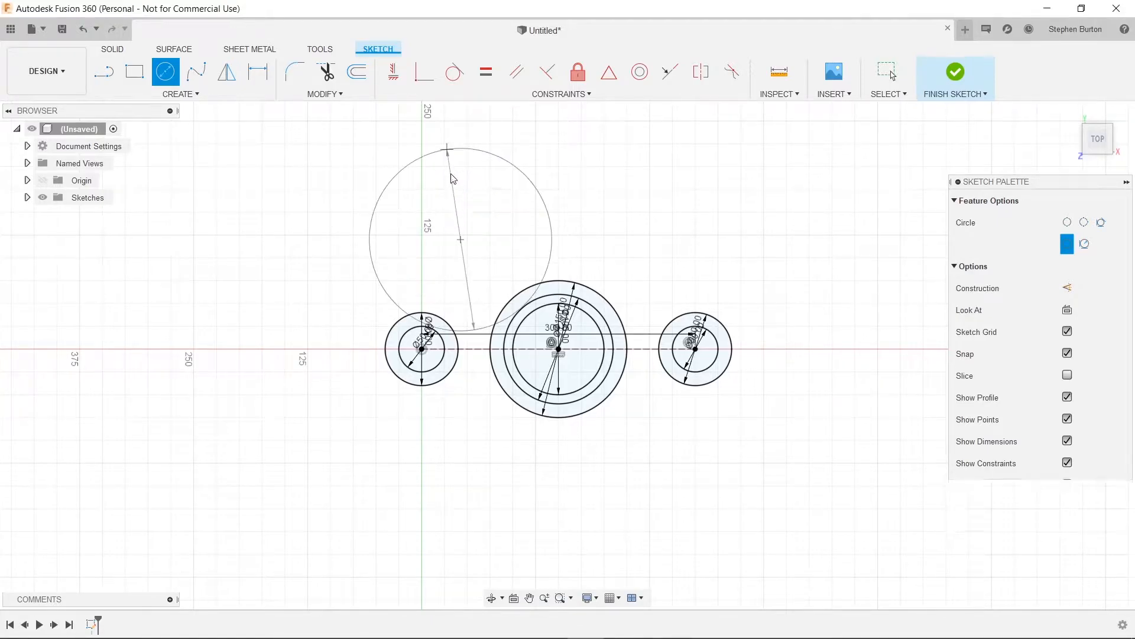
Draw another 200 mm diameter circle above the gap between the middle circles and the far-end circles
{"action": "left_click", "coordinate": [666, 224]}
{"action": "type", "text": "200"}
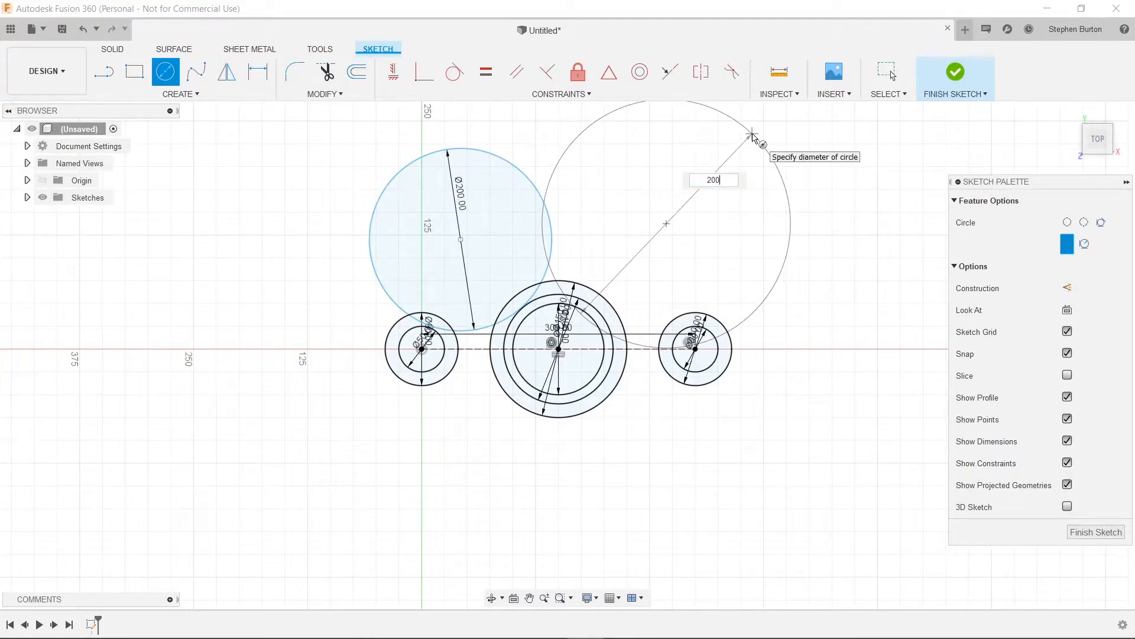
{"action": "key", "text": "Return"}
{"action": "key", "text": "Escape"}
Draw a 200 mm diameter circle below the gap between the origin circles and the middle circles
{"action": "left_click", "coordinate": [165, 71]}
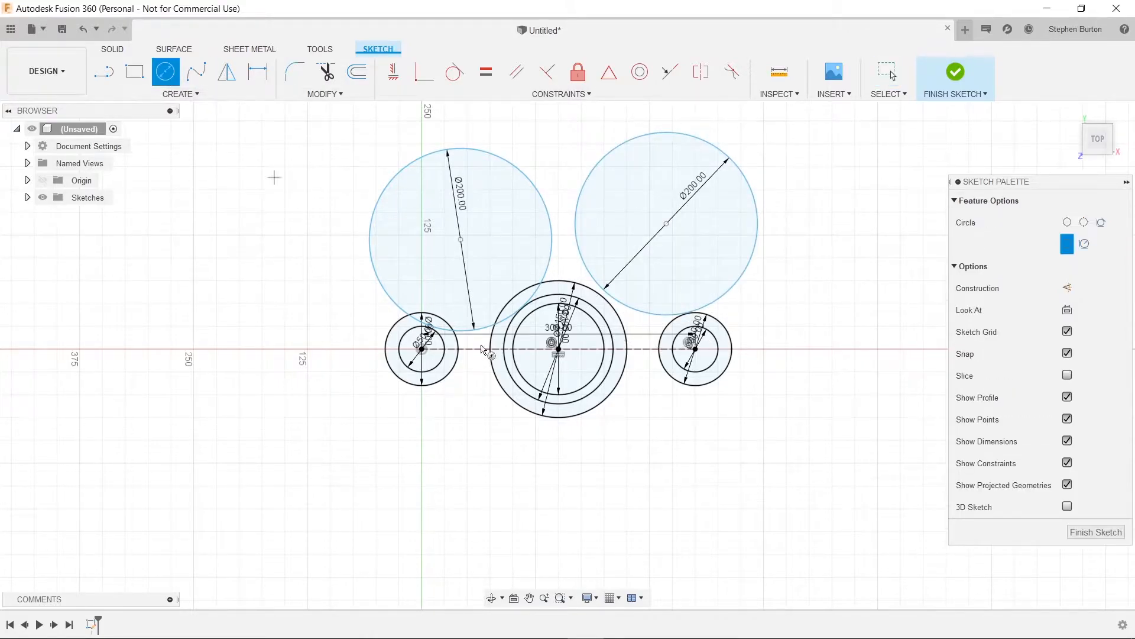
{"action": "left_click", "coordinate": [448, 478]}
{"action": "type", "text": "200"}
{"action": "key", "text": "Return"}
{"action": "key", "text": "Escape"}
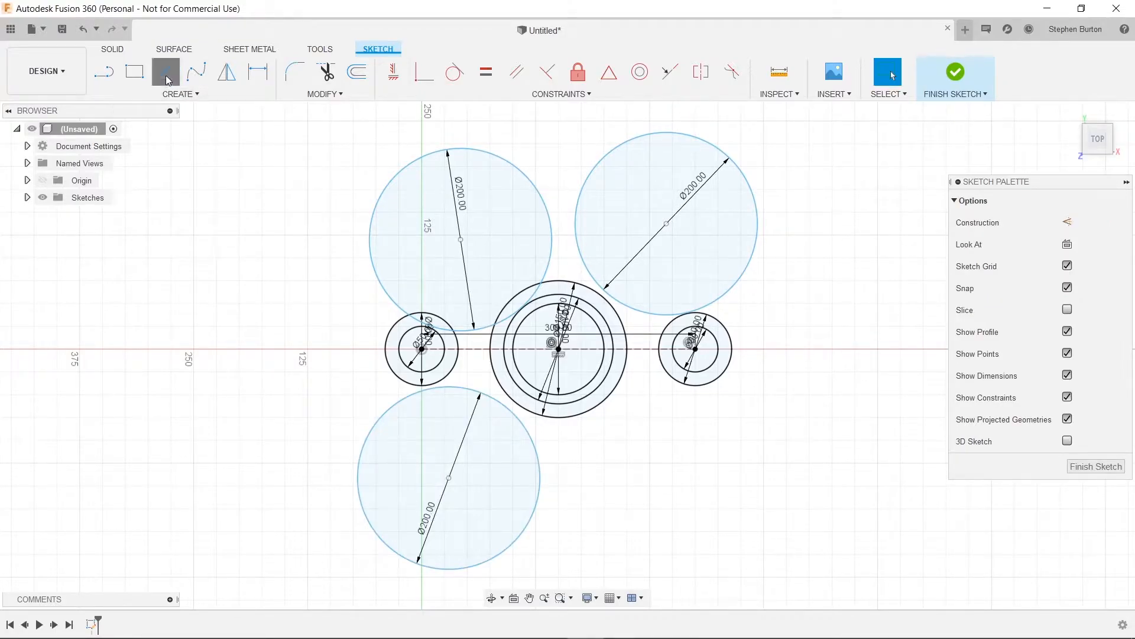
Draw a 200 mm diameter circle below the gap between the middle circles and the far-end circles
{"action": "left_click", "coordinate": [165, 72]}
{"action": "left_click", "coordinate": [673, 462]}
{"action": "type", "text": "200"}
{"action": "key", "text": "Return"}
{"action": "key", "text": "Escape"}
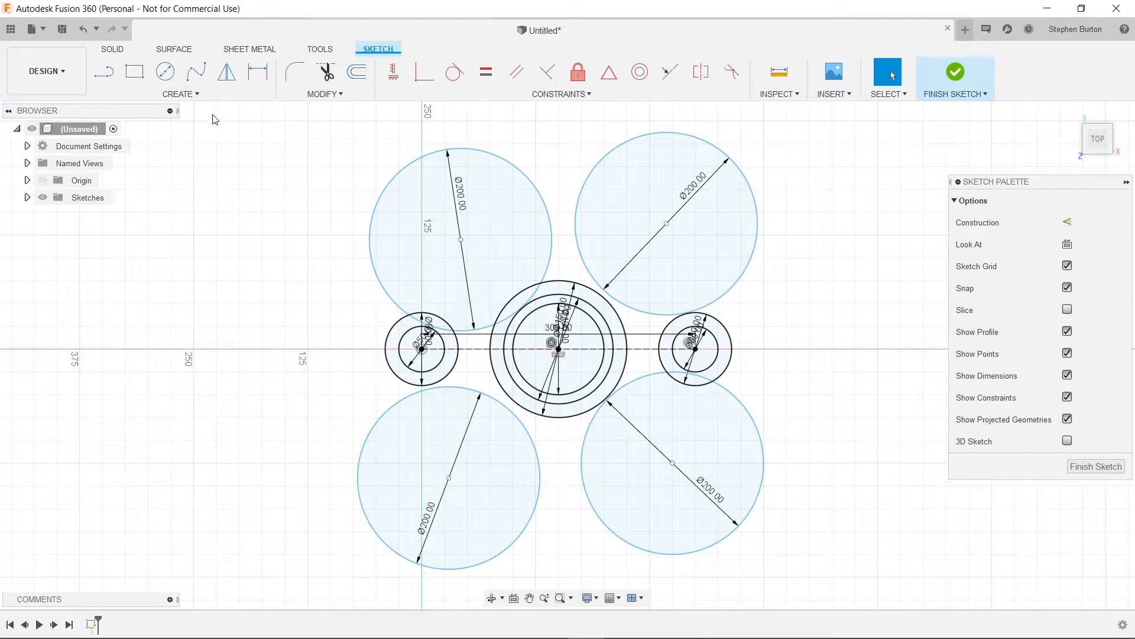
{"action": "left_click", "coordinate": [179, 96]}
{"action": "mouse_move", "coordinate": [140, 140]}
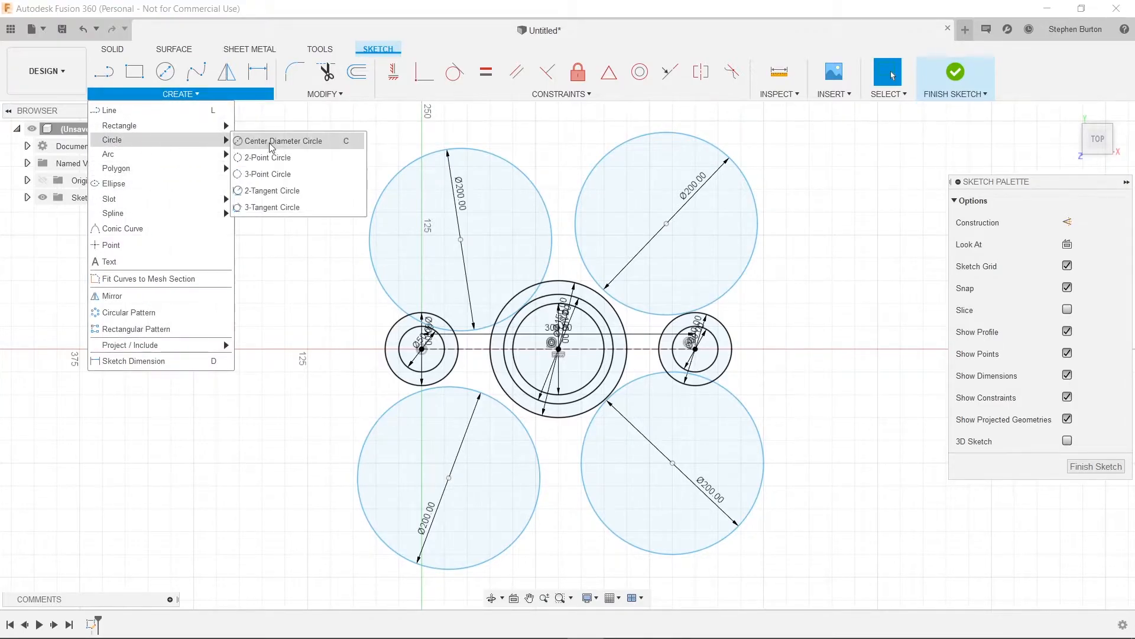
{"action": "left_click", "coordinate": [271, 192]}
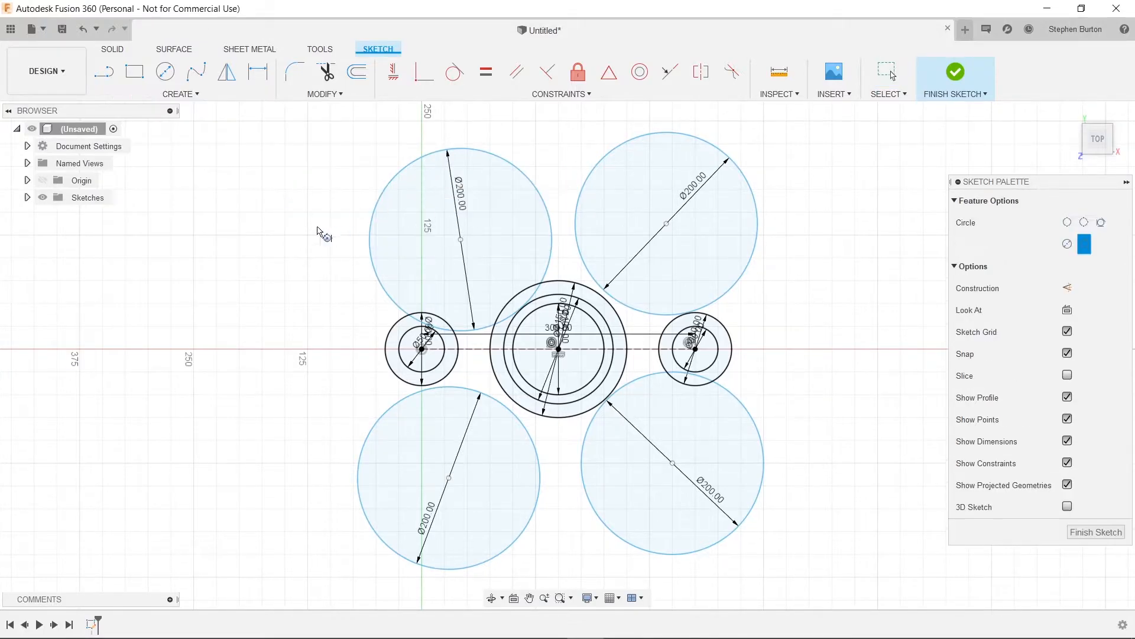
{"action": "left_click", "coordinate": [180, 94]}
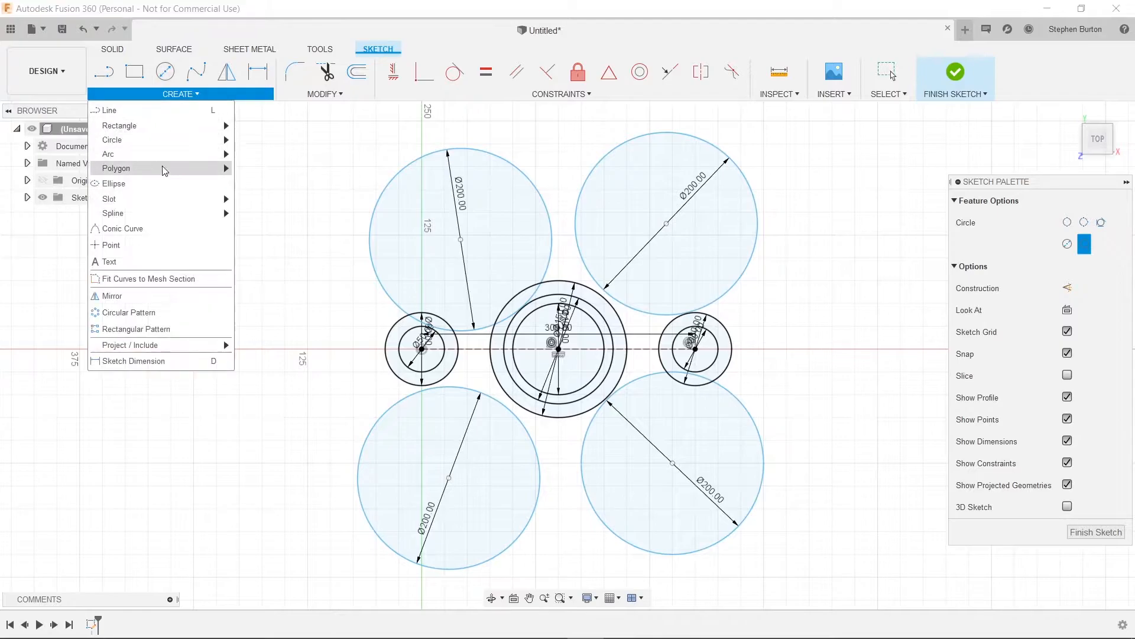
{"action": "mouse_move", "coordinate": [163, 147]}
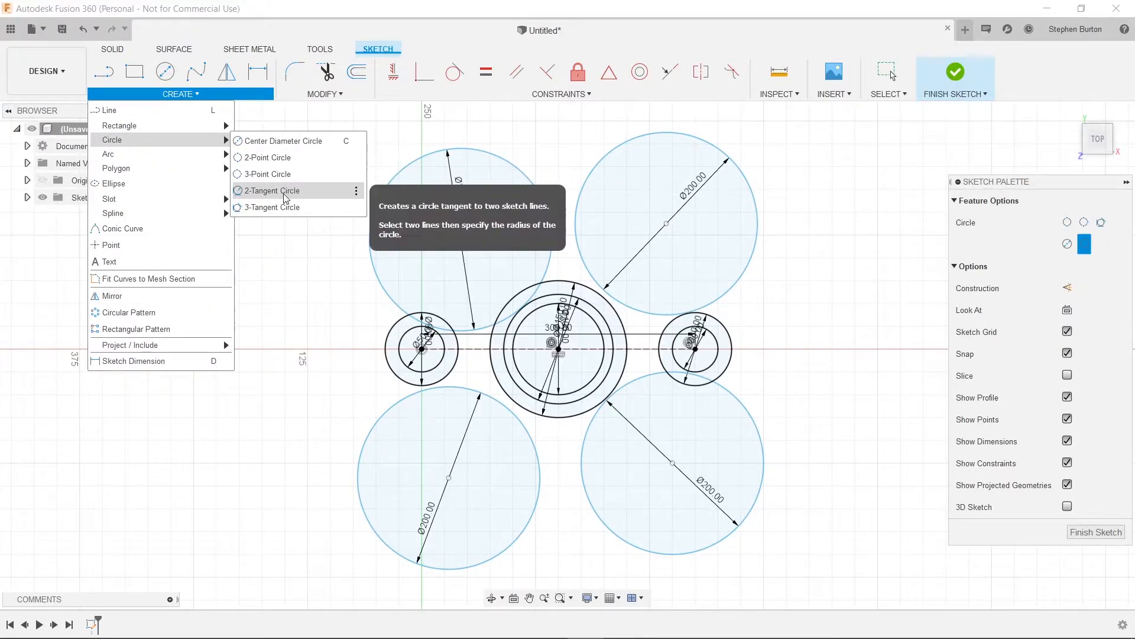
{"action": "left_click", "coordinate": [641, 353]}
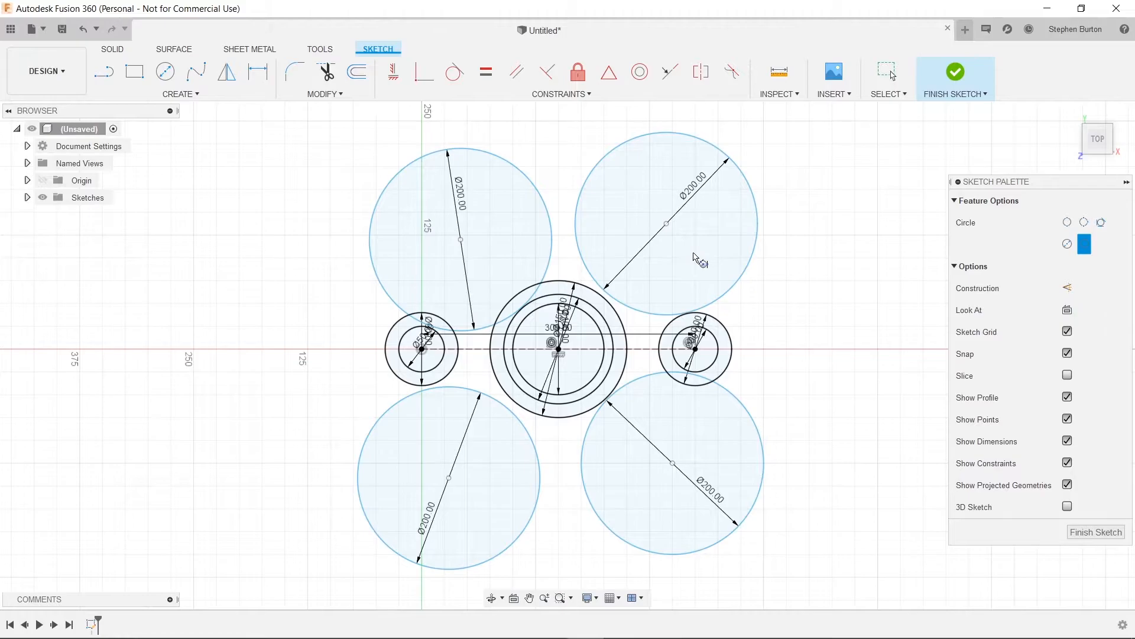
{"action": "key", "text": "Escape"}
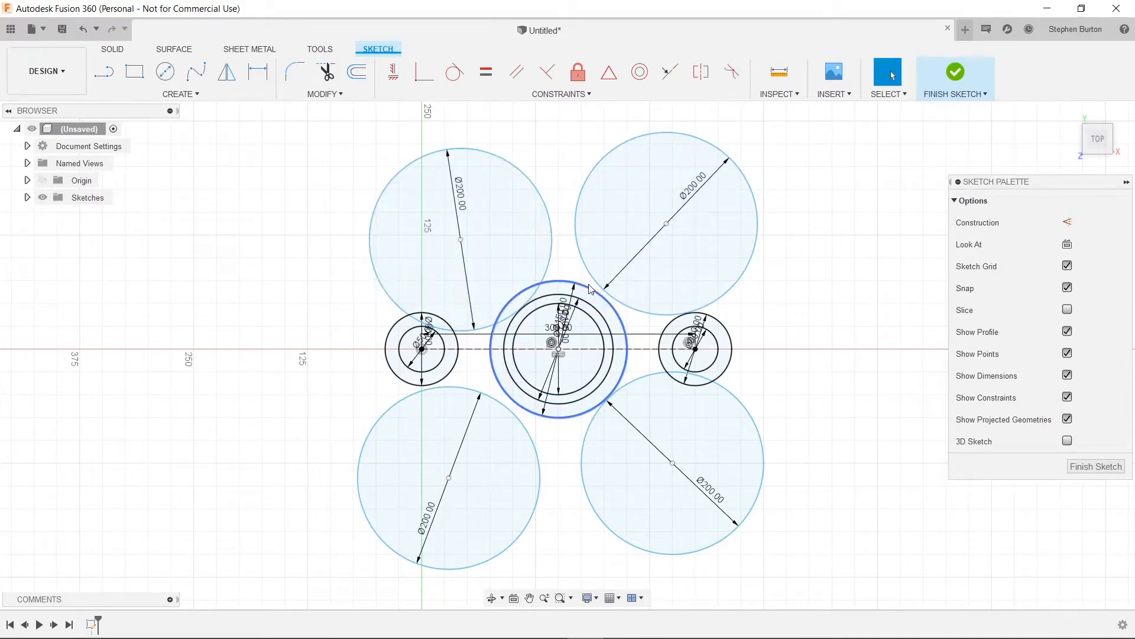
Make the upper 200 mm circle near the origin tangent to the outermost middle circle and the outer origin circle
{"action": "left_click", "coordinate": [454, 81]}
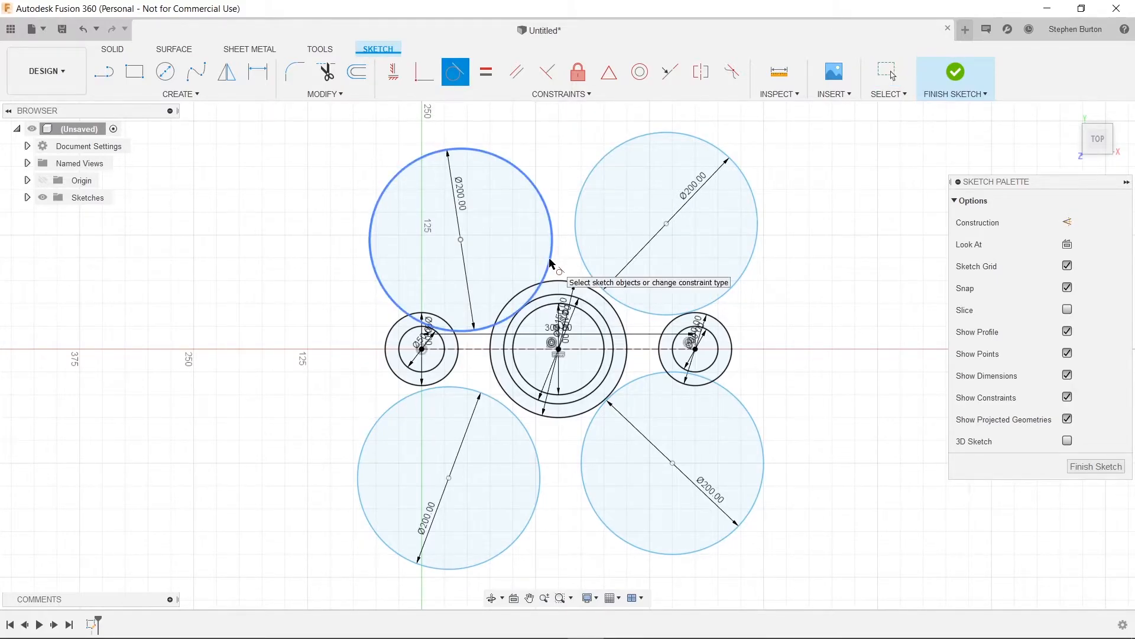
{"action": "left_click", "coordinate": [525, 299]}
{"action": "left_click", "coordinate": [515, 301]}
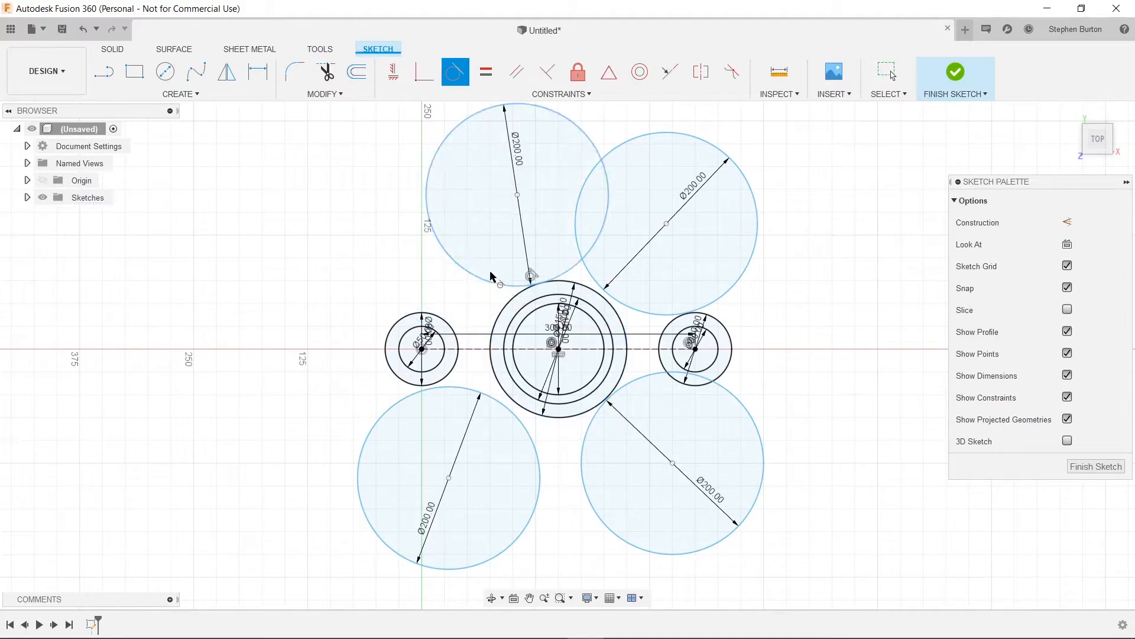
{"action": "left_click", "coordinate": [503, 284]}
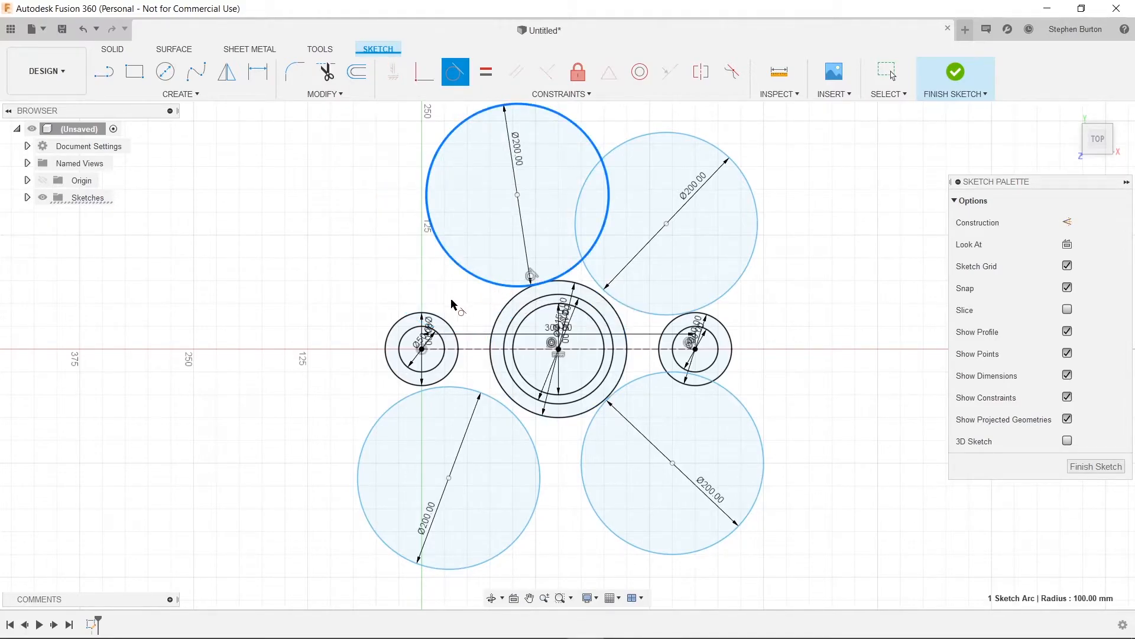
{"action": "left_click", "coordinate": [444, 323]}
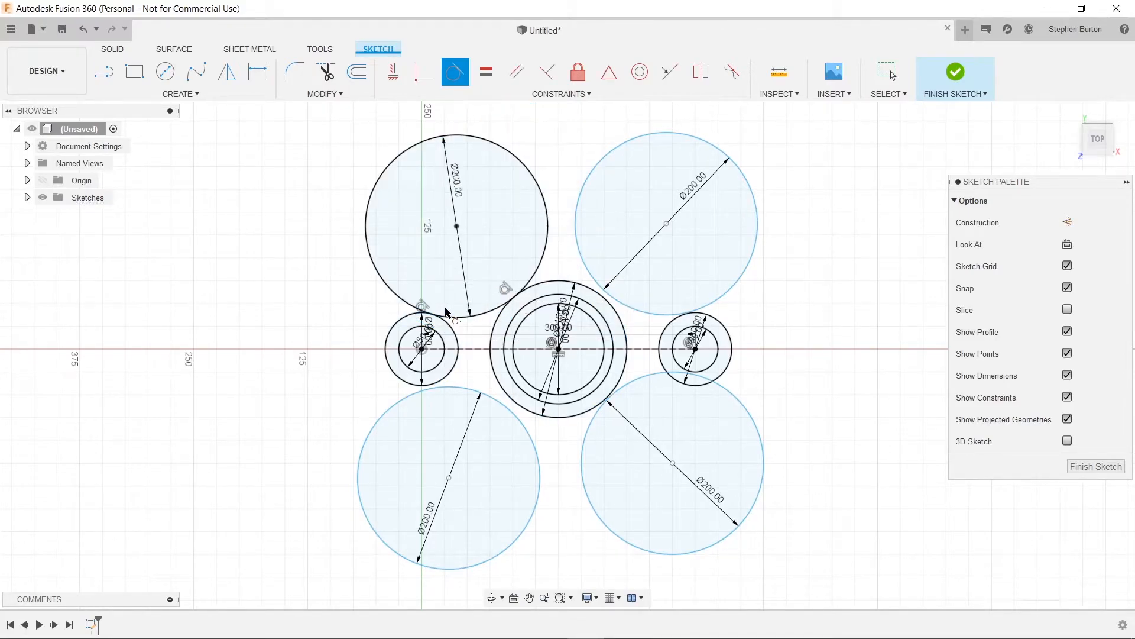
Make the lower 200 mm circle near the origin tangent to the outermost middle circle and the outer origin circle
{"action": "left_click", "coordinate": [489, 395]}
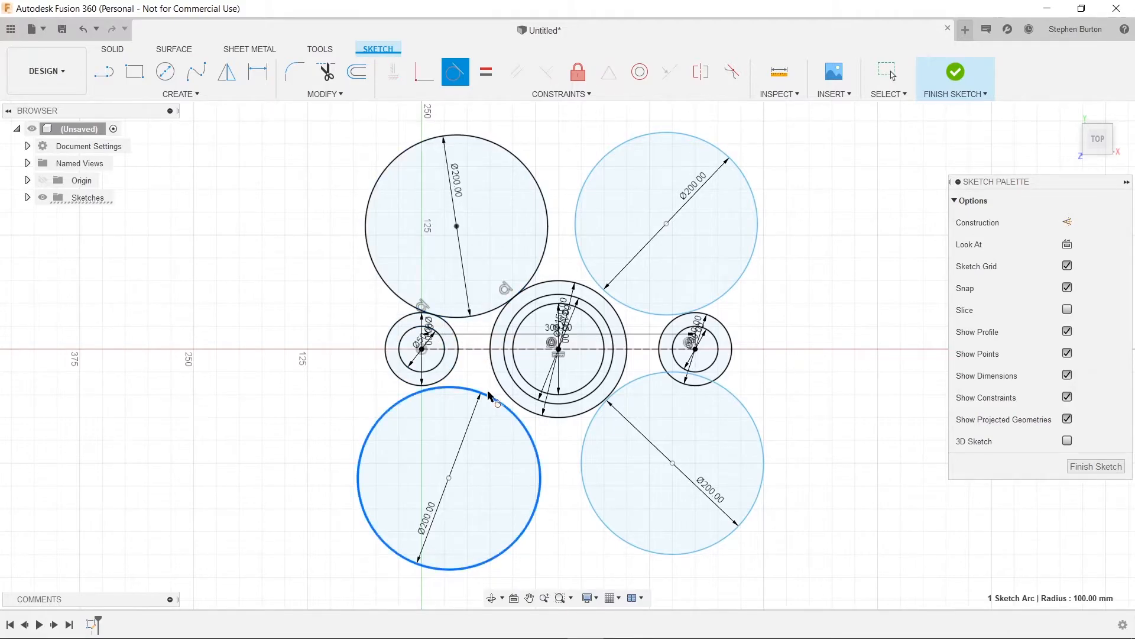
{"action": "left_click", "coordinate": [505, 394]}
{"action": "left_click", "coordinate": [480, 386]}
{"action": "left_click", "coordinate": [438, 382]}
{"action": "left_click", "coordinate": [464, 380]}
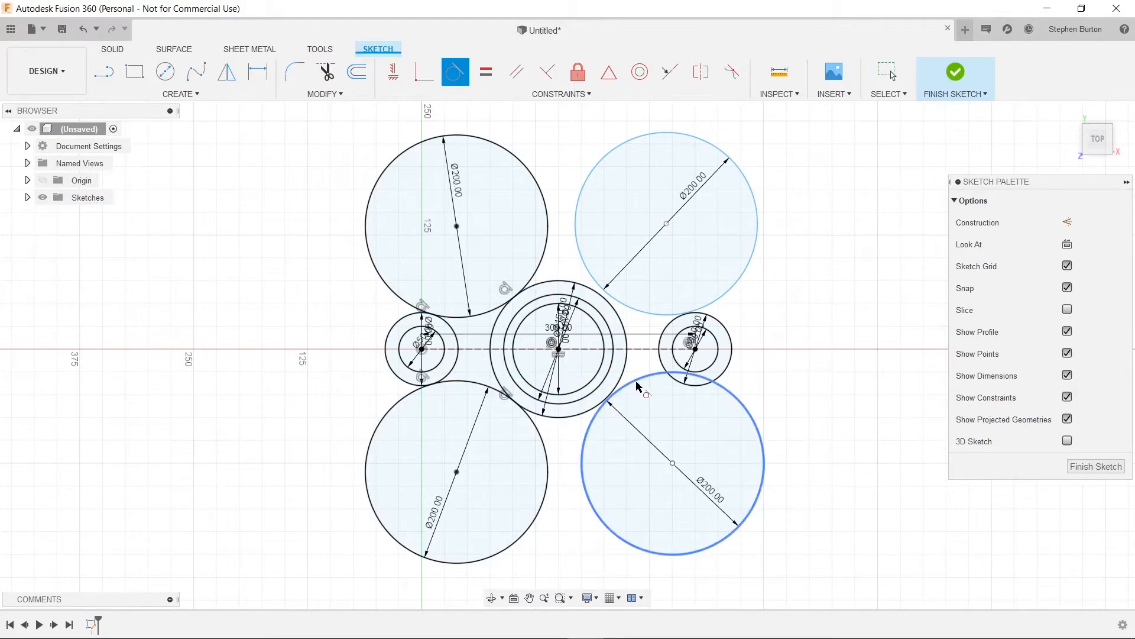
Make the lower 200 mm circle near the far end tangent to the outermost middle circle and the outer far-end circle
{"action": "left_click", "coordinate": [626, 393]}
{"action": "left_click", "coordinate": [615, 390]}
{"action": "left_click", "coordinate": [727, 388]}
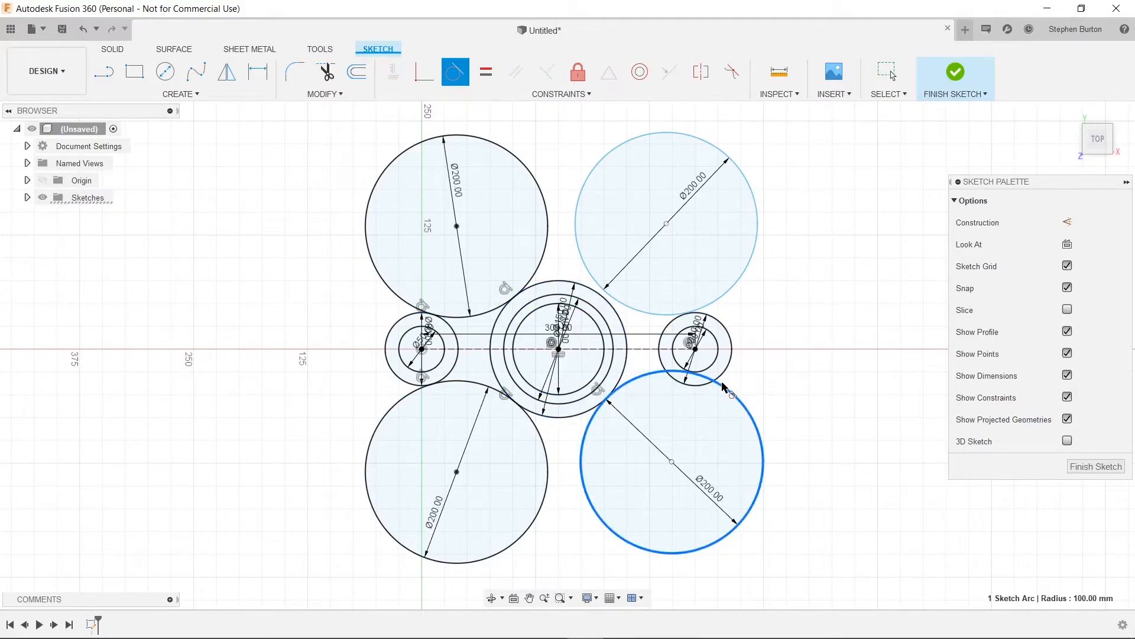
{"action": "left_click", "coordinate": [705, 349]}
Make the upper 200 mm circle near the far end tangent to the outer far-end circle and the outermost middle circle
{"action": "left_click", "coordinate": [672, 315]}
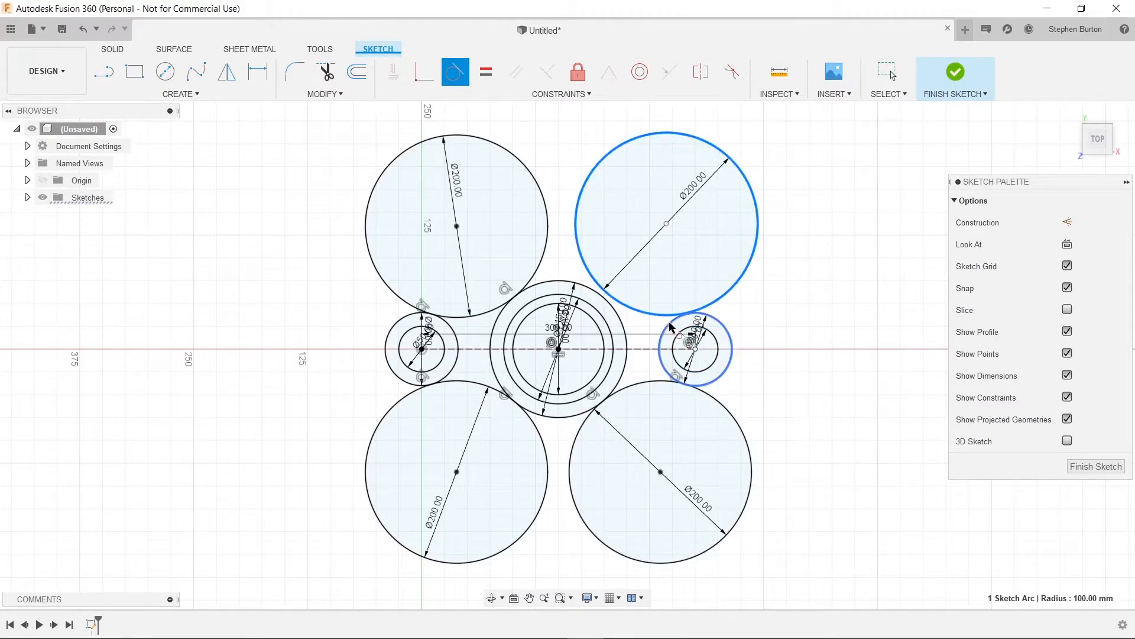
{"action": "left_click", "coordinate": [672, 327]}
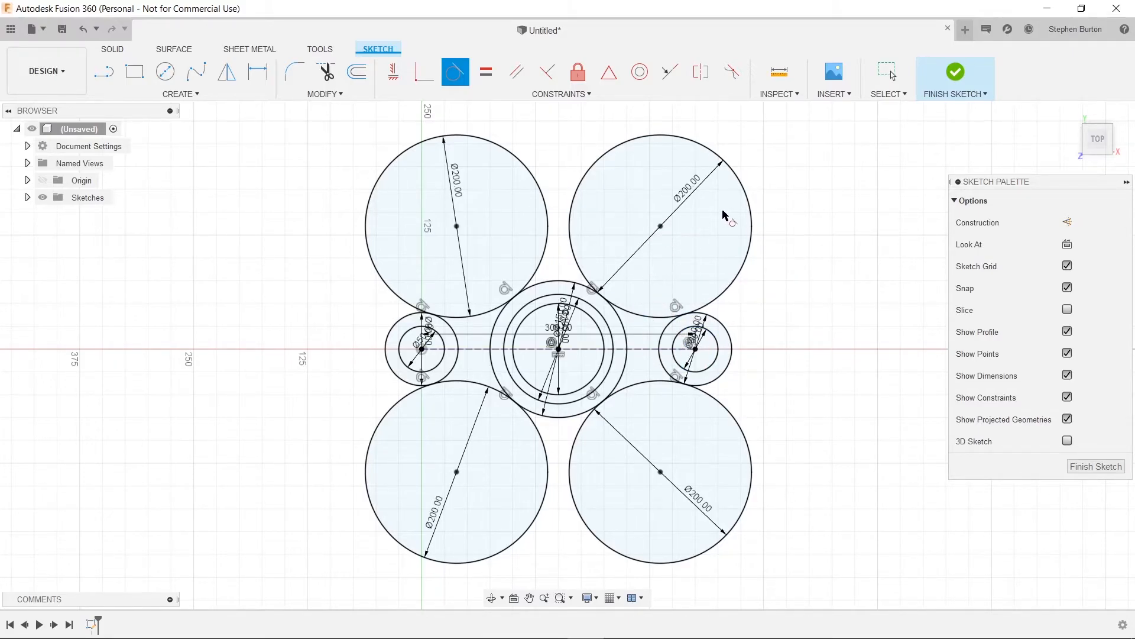
{"action": "key", "text": "Escape"}
Replace the upper far-end 200 mm circle with a 200 mm diameter circle overlapping the middle and far-end circles
{"action": "left_click", "coordinate": [747, 243]}
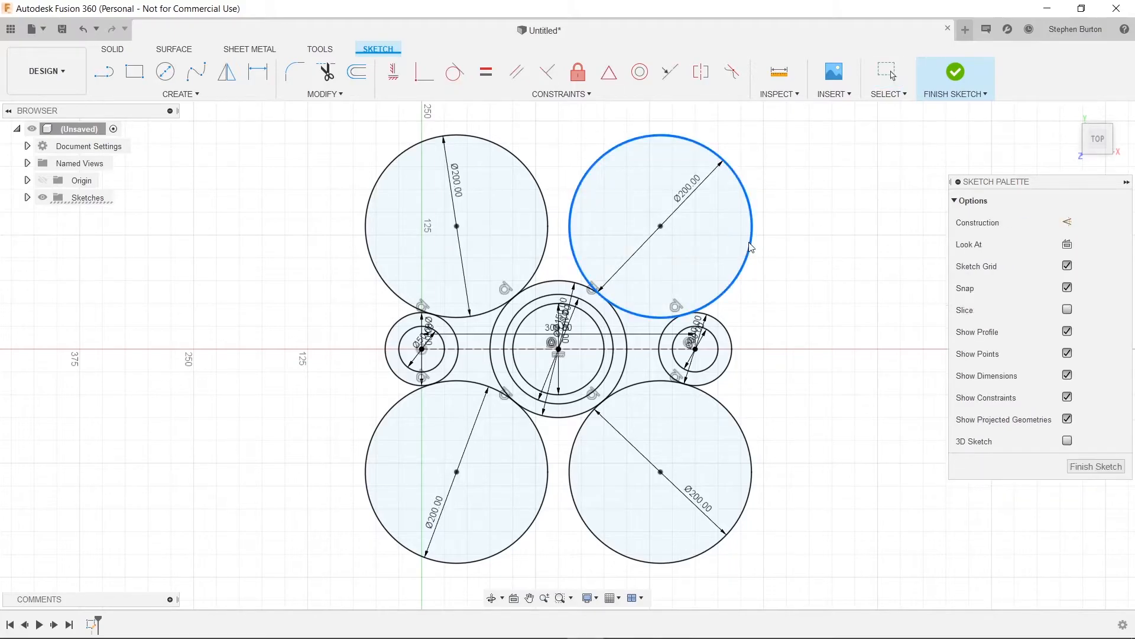
{"action": "key", "text": "Delete"}
{"action": "left_click", "coordinate": [166, 72]}
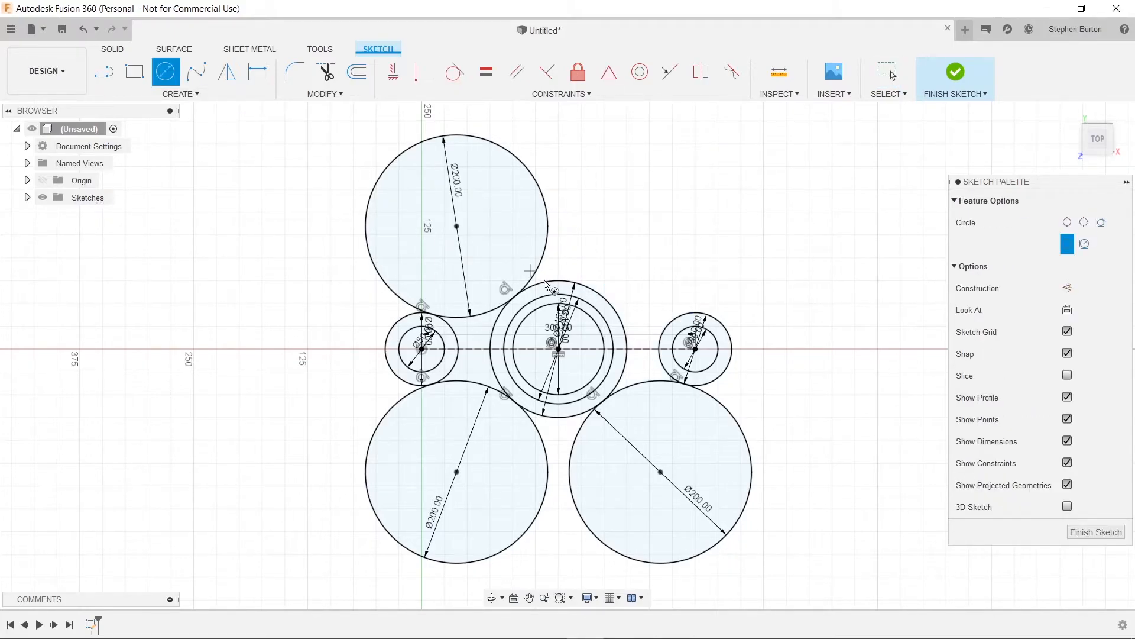
{"action": "left_click", "coordinate": [641, 328]}
{"action": "type", "text": "200"}
{"action": "key", "text": "Return"}
{"action": "key", "text": "Escape"}
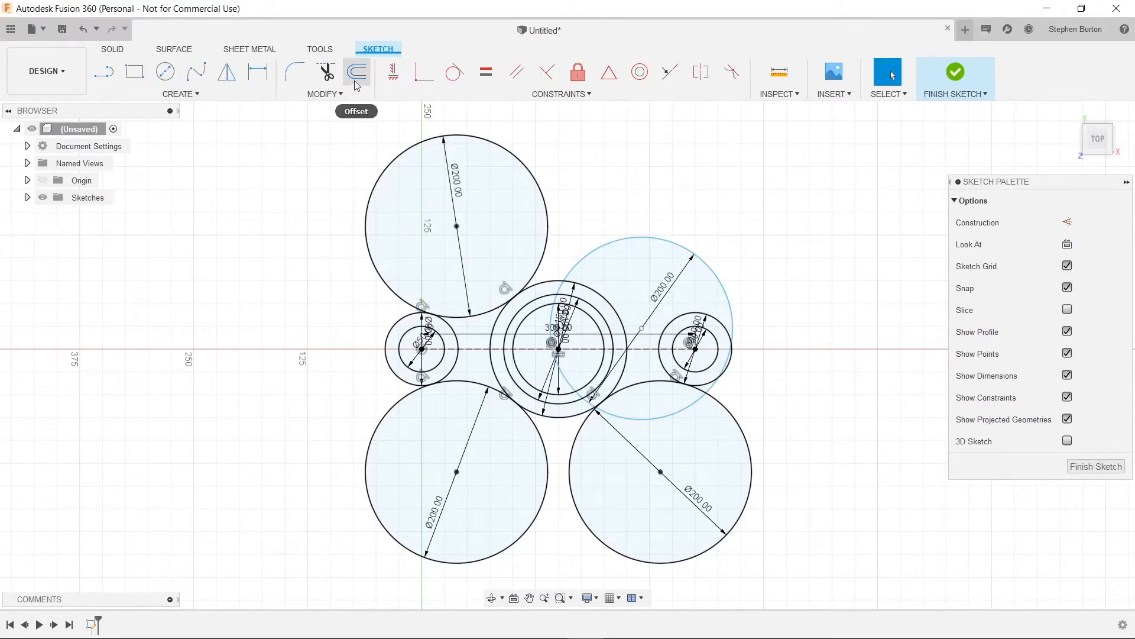
Try to make the overlapping 200 mm circle tangent to the outer far-end circle and the outermost middle circle
{"action": "left_click", "coordinate": [454, 72]}
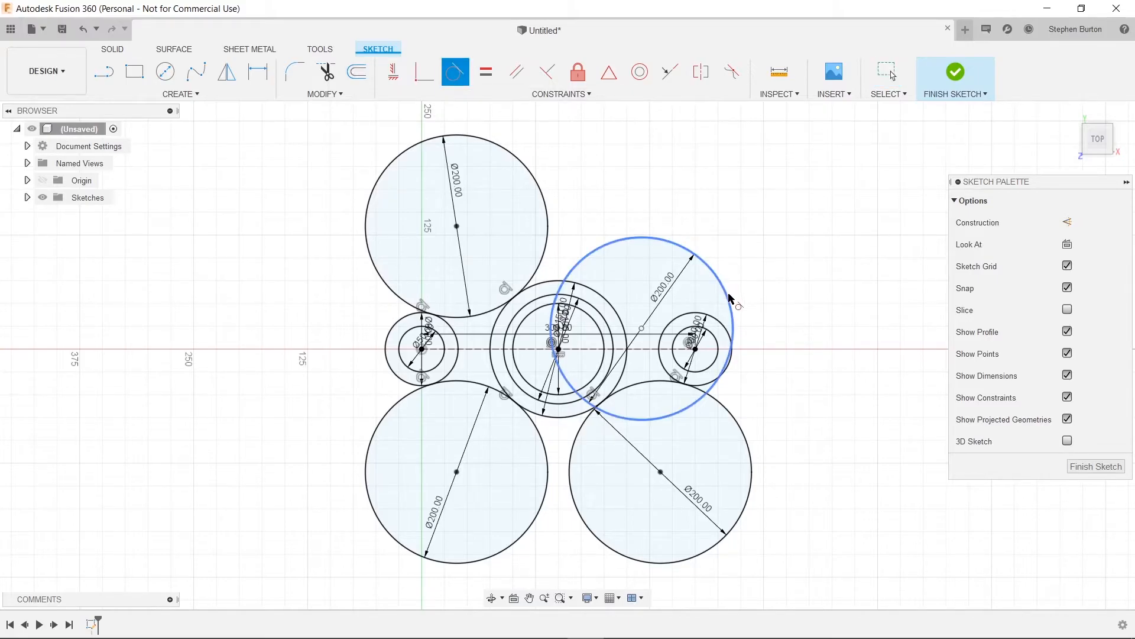
{"action": "left_click", "coordinate": [732, 299]}
{"action": "left_click", "coordinate": [731, 340]}
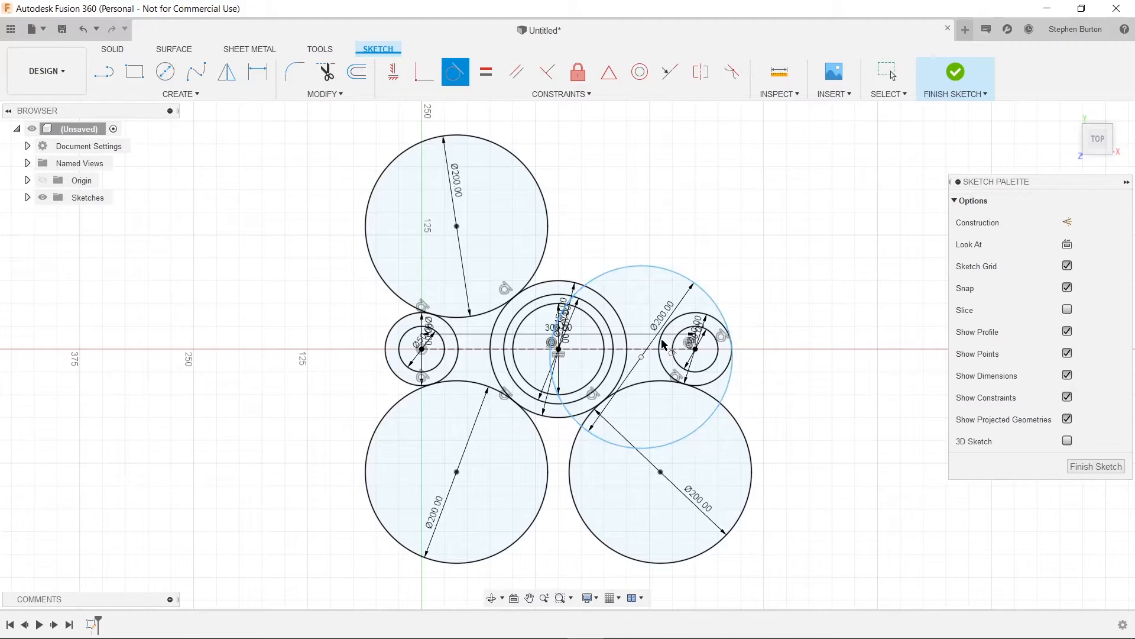
{"action": "left_click", "coordinate": [661, 447]}
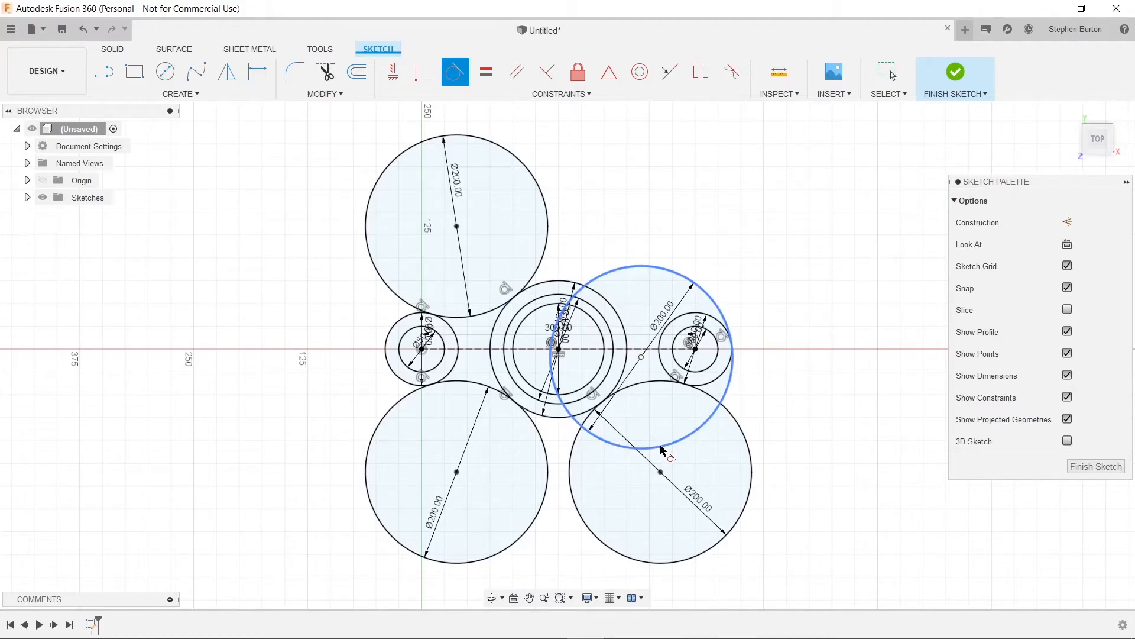
{"action": "left_click", "coordinate": [623, 378]}
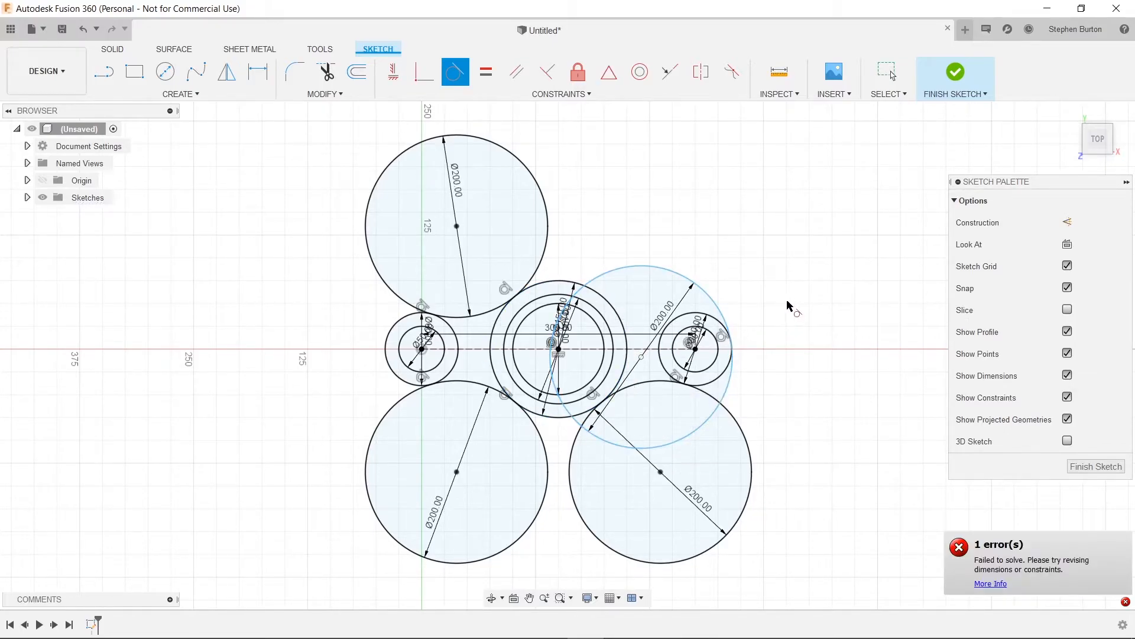
{"action": "key", "text": "Escape"}
Replace the overlapping circle with a 200 mm diameter circle above the gap between the middle and far-end circles
{"action": "left_click", "coordinate": [684, 283]}
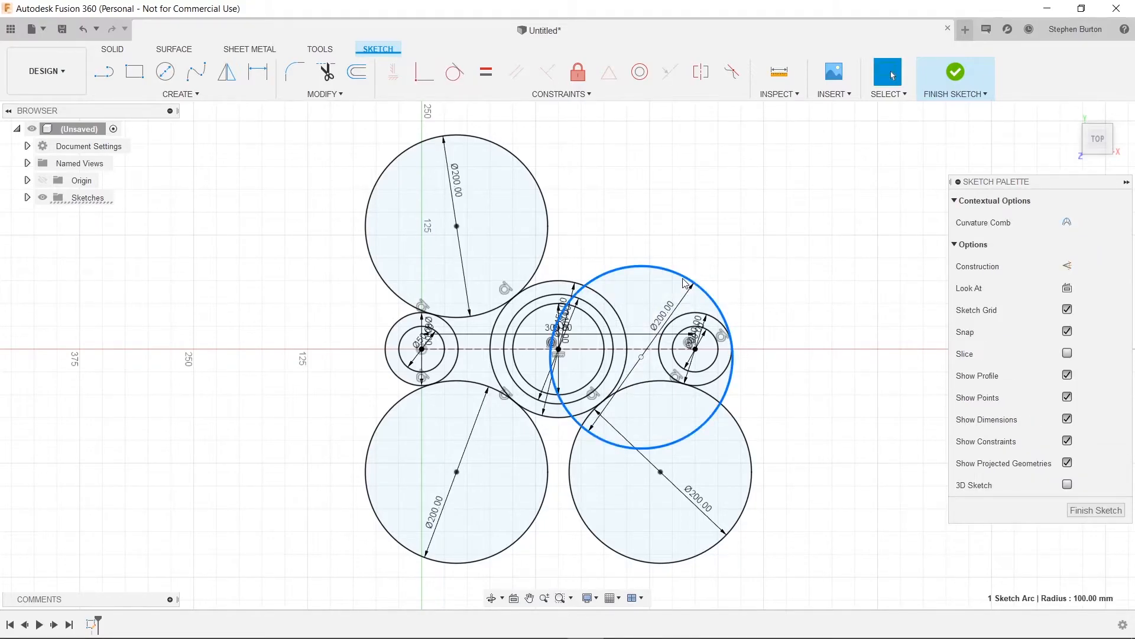
{"action": "key", "text": "Delete"}
{"action": "left_click", "coordinate": [165, 71]}
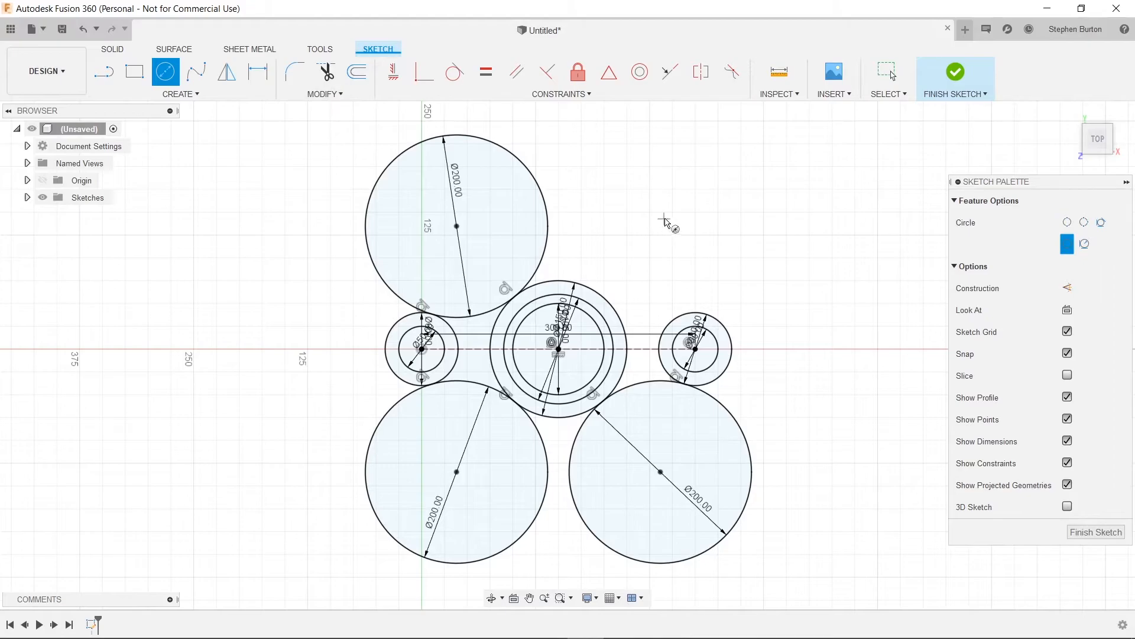
{"action": "left_click", "coordinate": [676, 217]}
{"action": "type", "text": "2"}
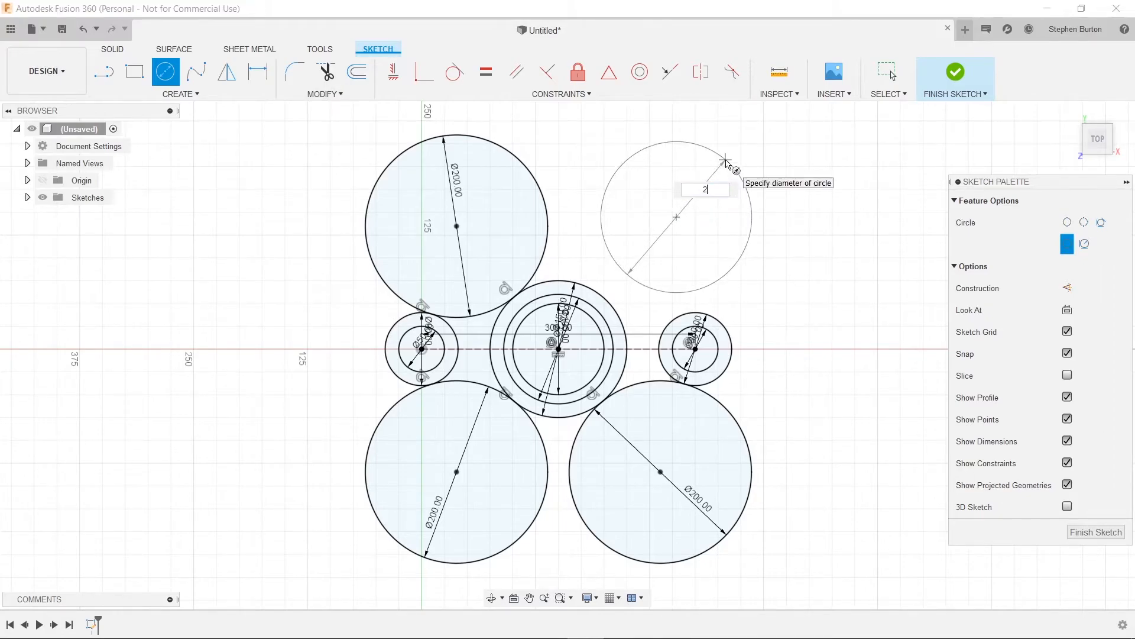
{"action": "type", "text": "00"}
{"action": "key", "text": "Return"}
{"action": "key", "text": "Escape"}
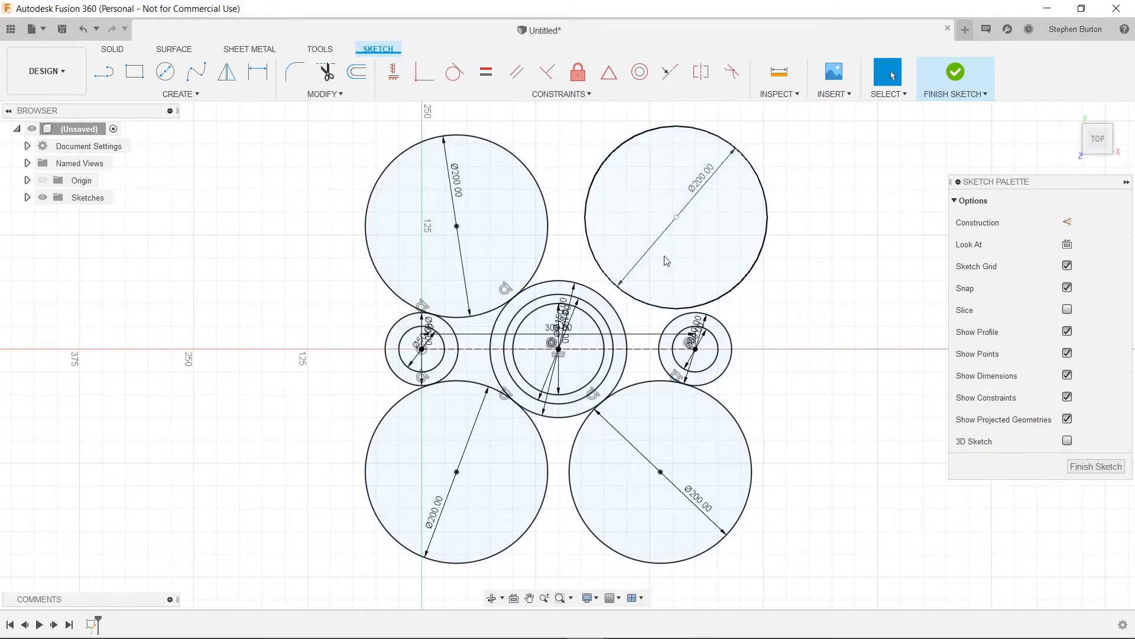
Constrain the redrawn 200 mm circle tangent to the outermost middle circle and the outer far-end circle
{"action": "left_click", "coordinate": [455, 71]}
{"action": "left_click", "coordinate": [624, 304]}
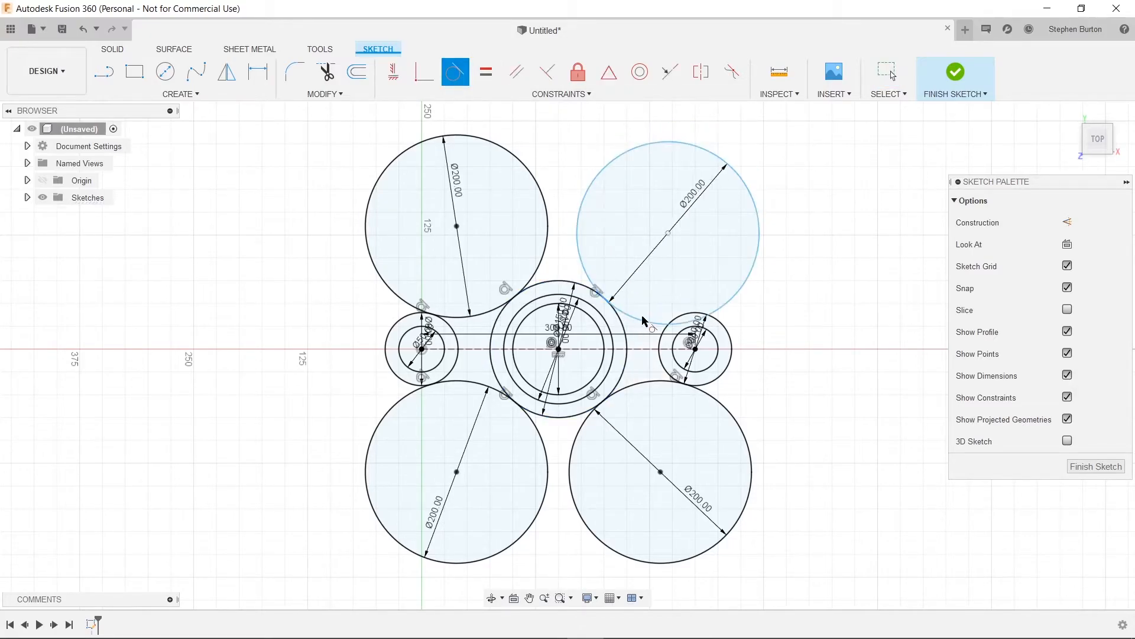
{"action": "left_click", "coordinate": [728, 325]}
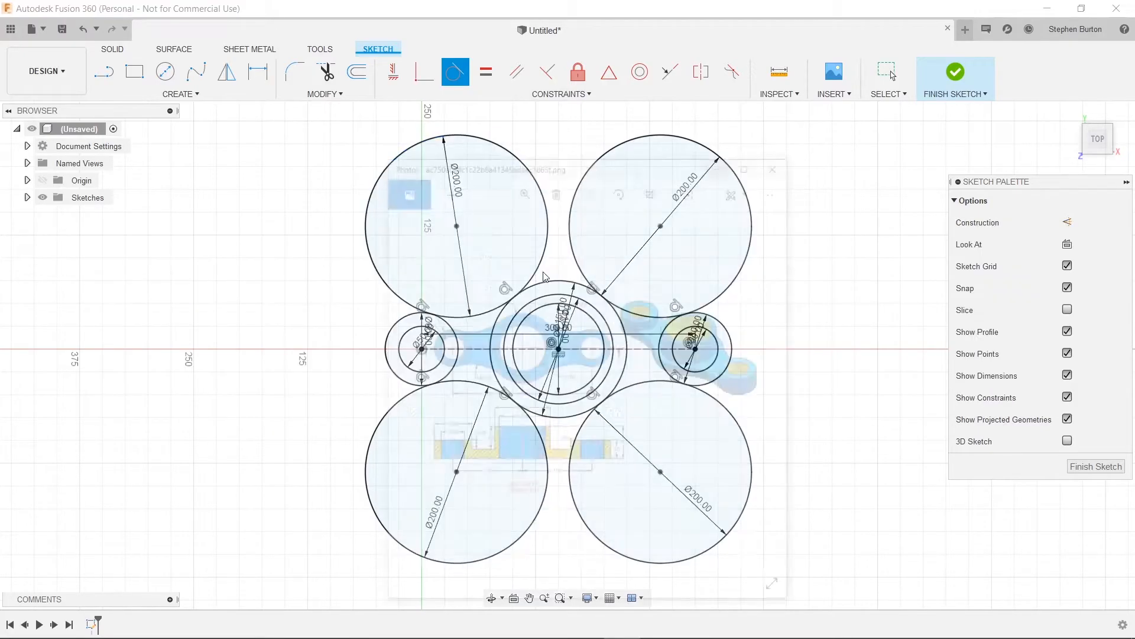
Check the reference drawing and trim the outer portions of the four 200 mm circles, keeping only the connecting arcs
{"action": "key", "text": "alt+Tab"}
{"action": "key", "text": "alt+Tab"}
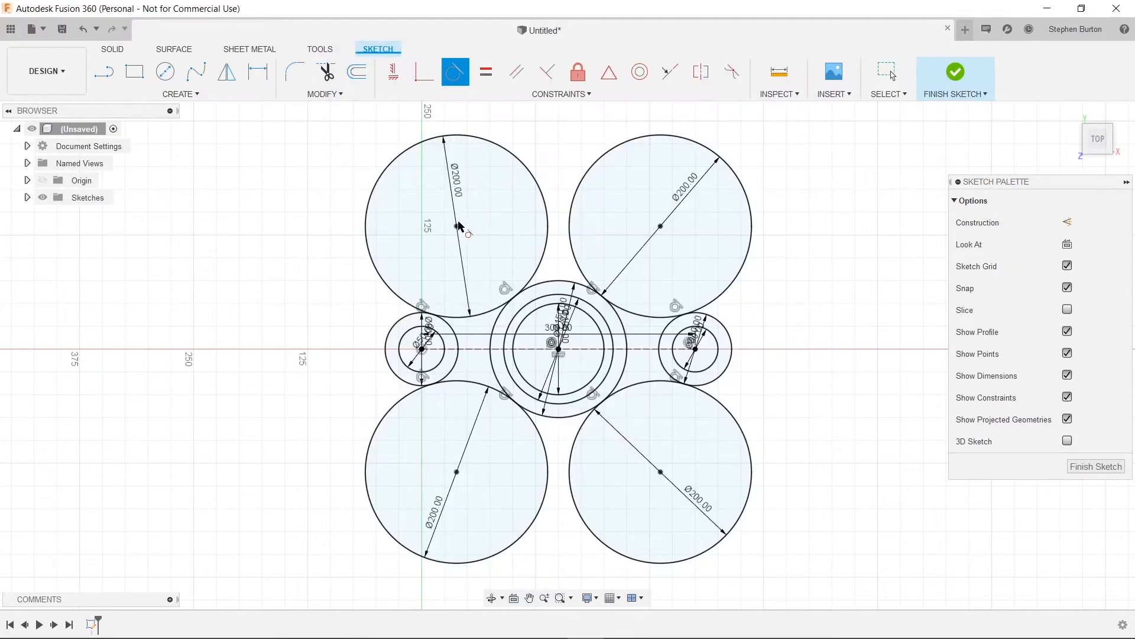
{"action": "left_click", "coordinate": [326, 72]}
{"action": "left_click", "coordinate": [519, 169]}
{"action": "left_click", "coordinate": [588, 173]}
{"action": "left_click", "coordinate": [720, 416]}
{"action": "left_click", "coordinate": [552, 470]}
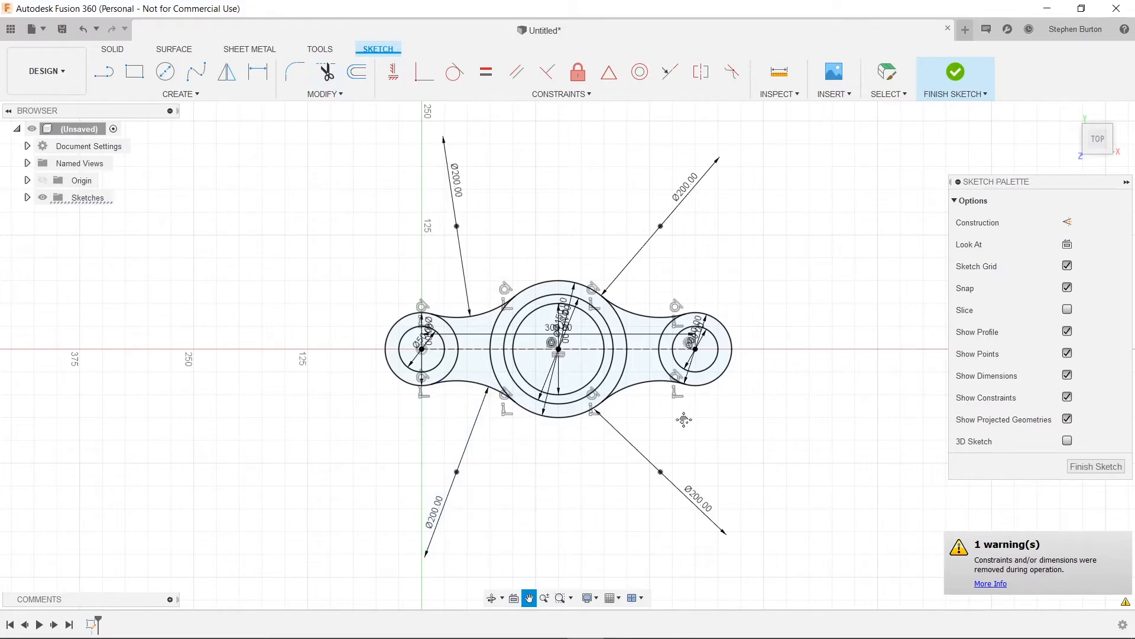
Check and close the reference drawing, and extrude the two connecting arms and the ring between the 120 mm and 150 mm circles by 20 mm
{"action": "scroll", "coordinate": [656, 376], "scroll_direction": "up", "scroll_amount": 4}
{"action": "key", "text": "alt+Tab"}
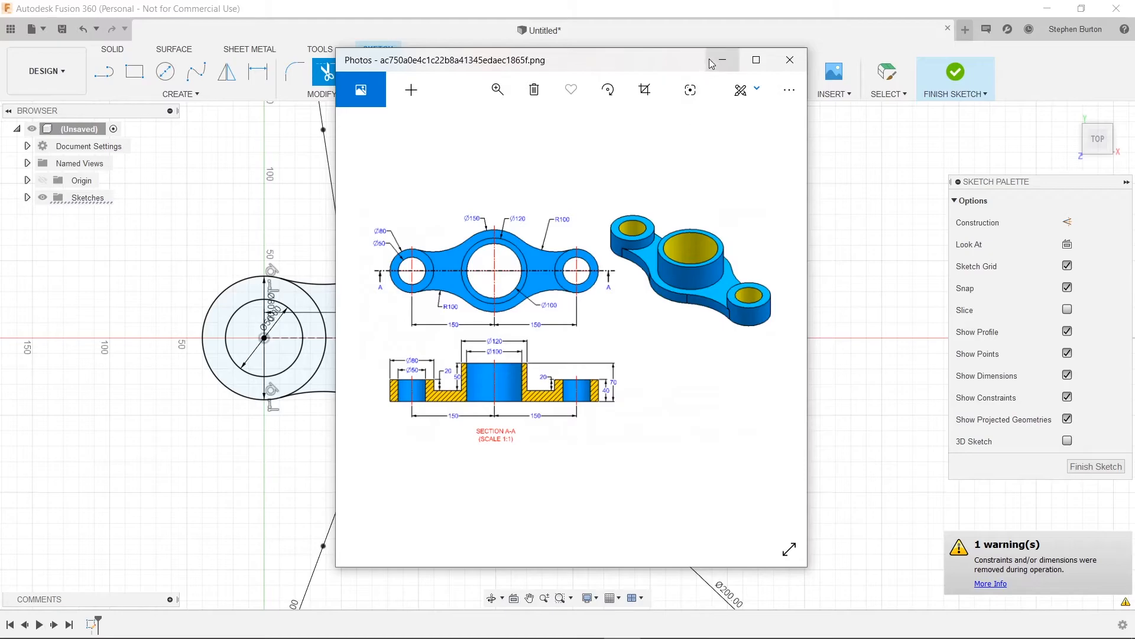
{"action": "left_click", "coordinate": [790, 60]}
{"action": "mouse_move", "coordinate": [689, 436]}
{"action": "middle_mouse_down"}
{"action": "mouse_move", "coordinate": [834, 428]}
{"action": "mouse_move", "coordinate": [748, 438]}
{"action": "middle_mouse_up"}
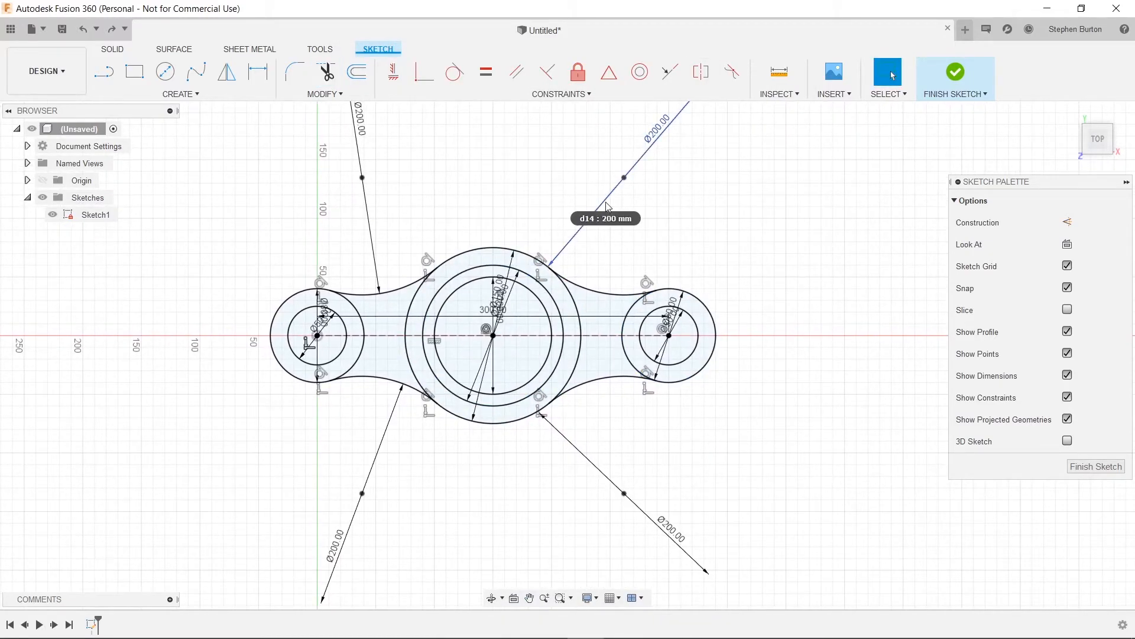
{"action": "key", "text": "e"}
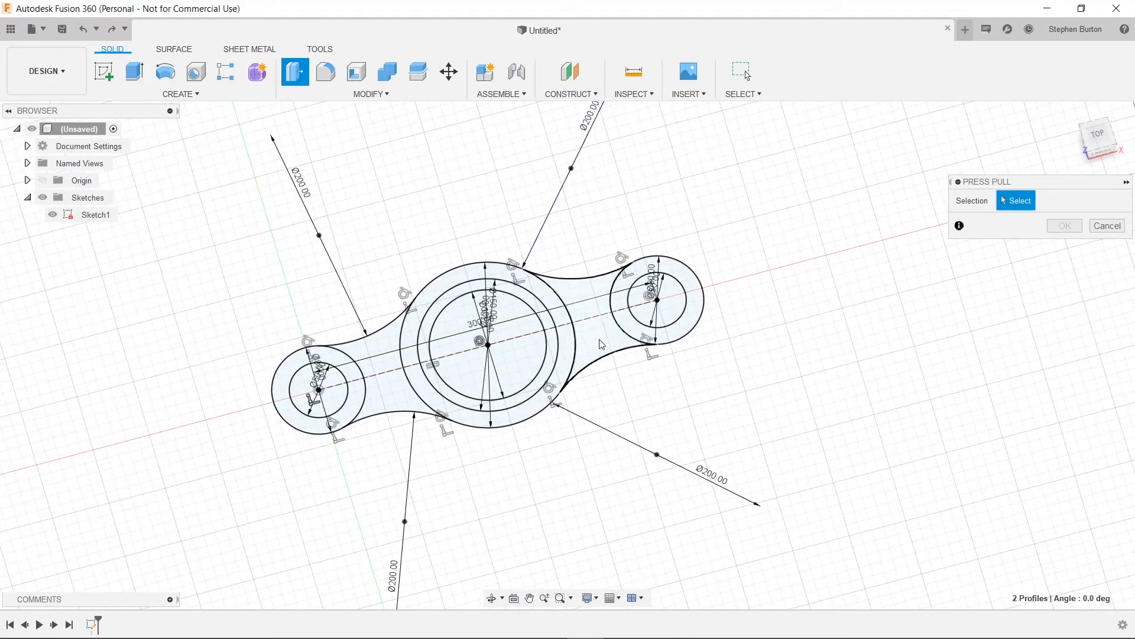
{"action": "left_click", "coordinate": [575, 350]}
{"action": "left_click", "coordinate": [566, 353]}
{"action": "left_click", "coordinate": [390, 392]}
{"action": "type", "text": "2"}
{"action": "key", "text": "Return"}
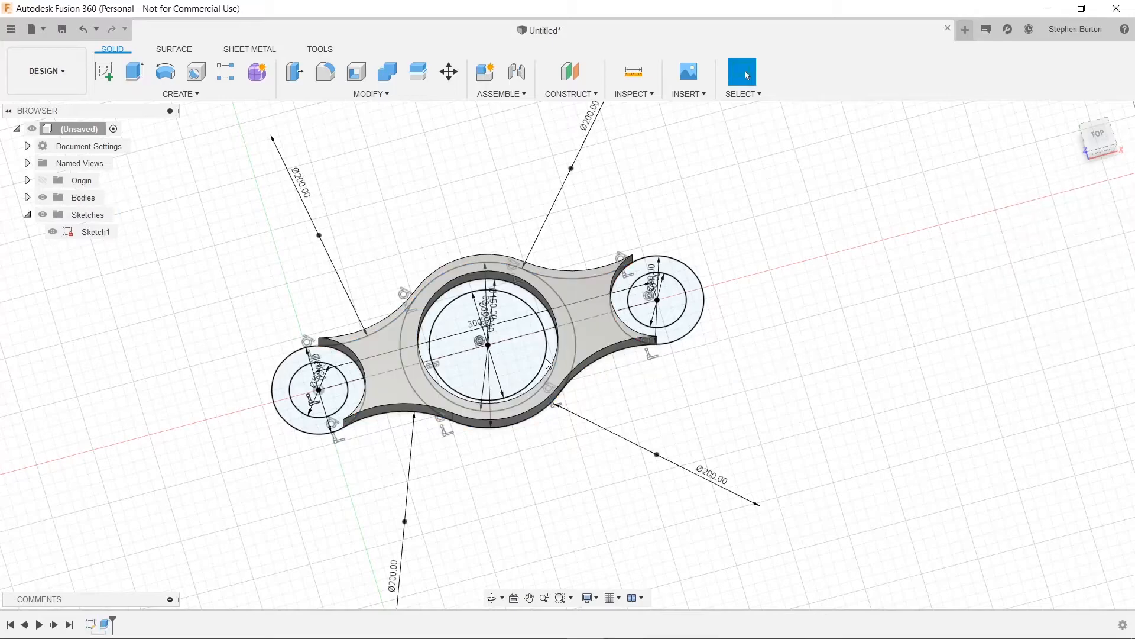
Hide the outline sketch to view the extruded web on its own, and show the sketch again
{"action": "left_click", "coordinate": [53, 232]}
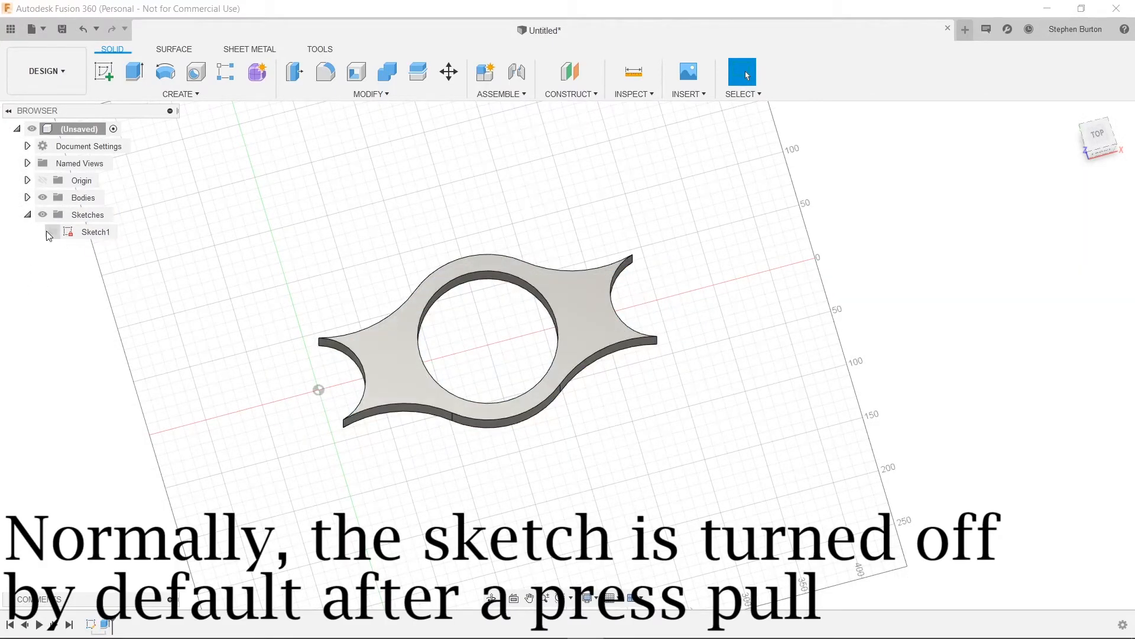
{"action": "left_click", "coordinate": [52, 232]}
{"action": "middle_click_drag", "start_coordinate": [856, 314], "coordinate": [827, 311], "text": "shift"}
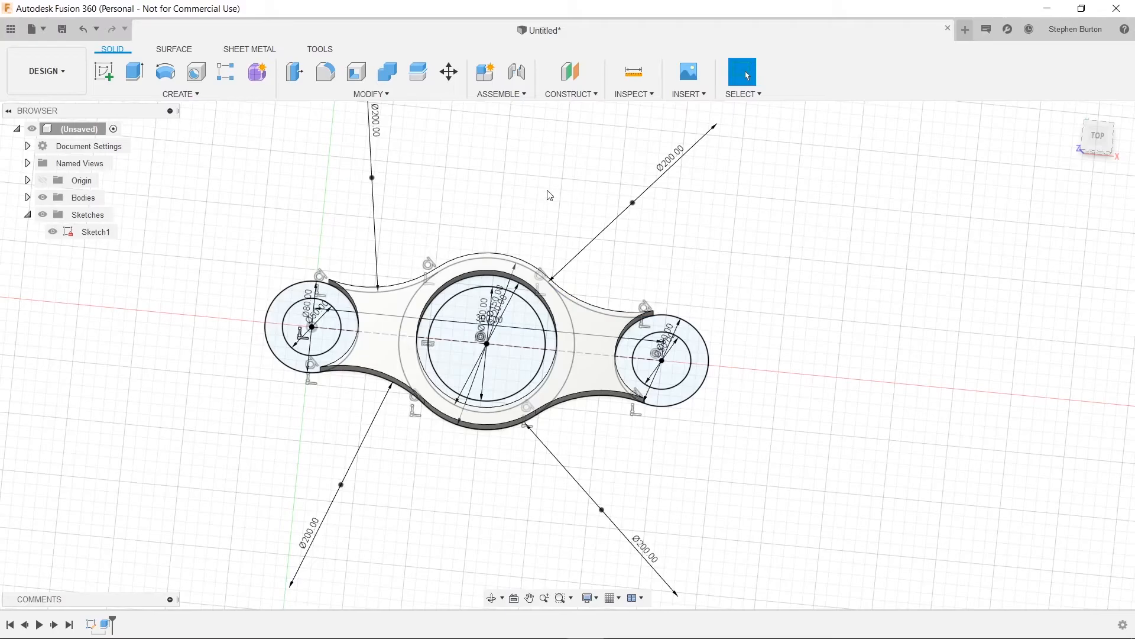
Check the end boss height in the reference drawing and extrude the ring profiles at both ends by 40 mm
{"action": "key", "text": "q"}
{"action": "left_click", "coordinate": [351, 343]}
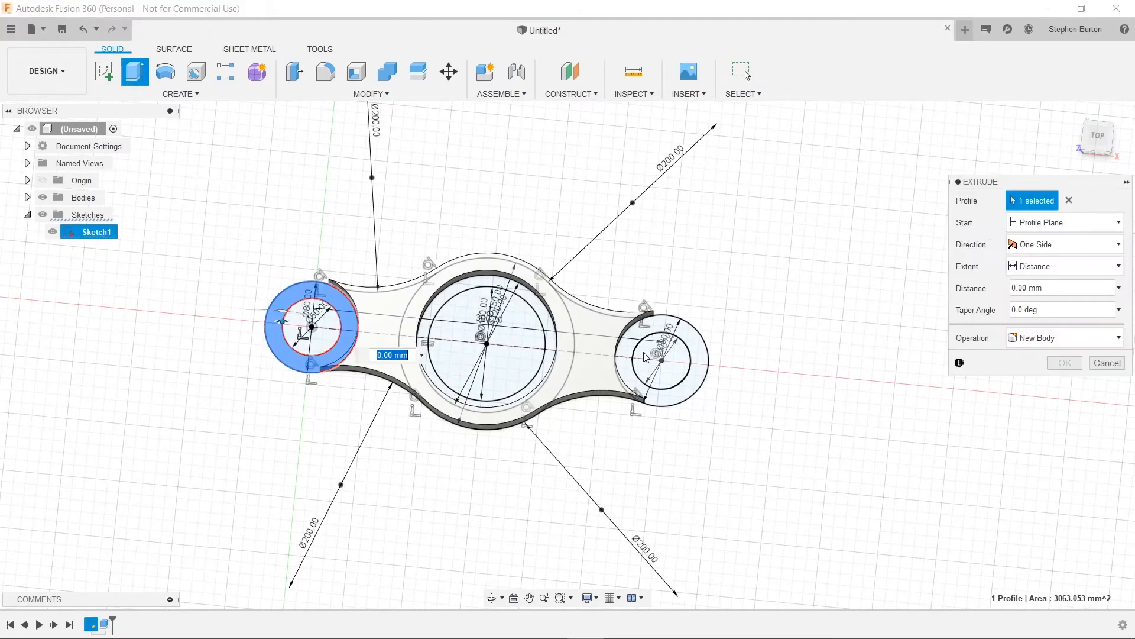
{"action": "left_click", "coordinate": [630, 369]}
{"action": "key", "text": "alt+Tab"}
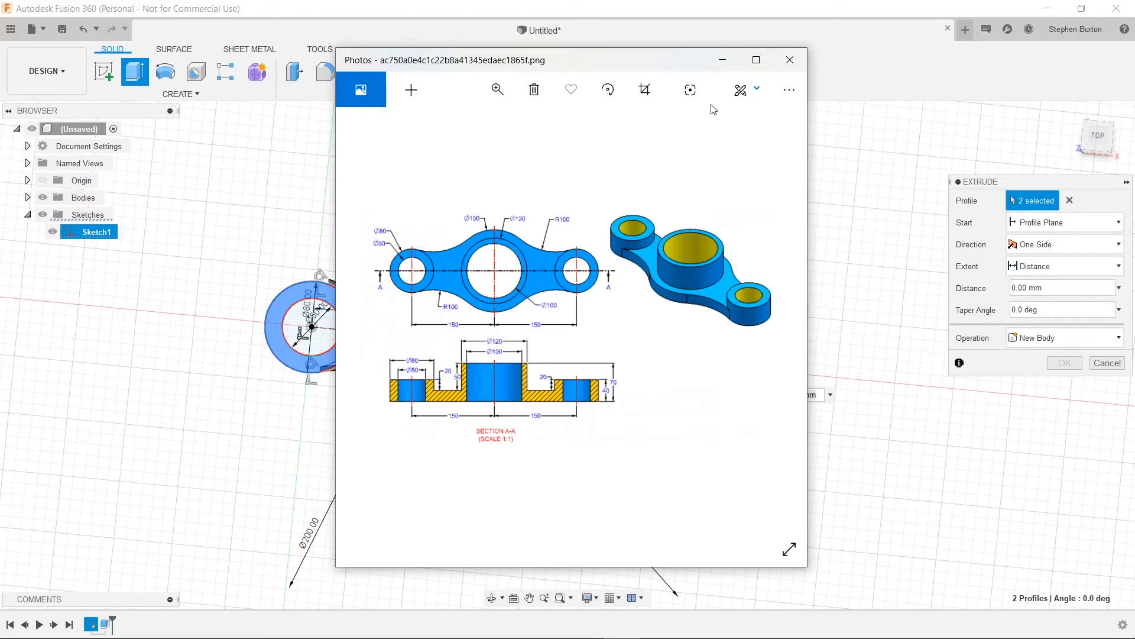
{"action": "left_click", "coordinate": [722, 61]}
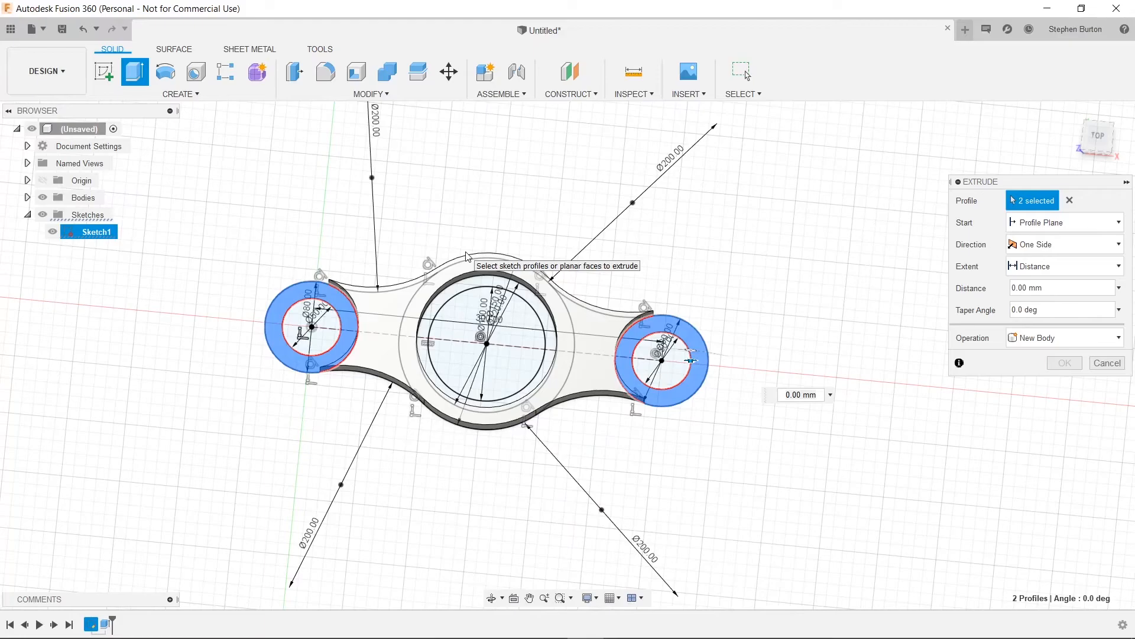
{"action": "left_click", "coordinate": [806, 395]}
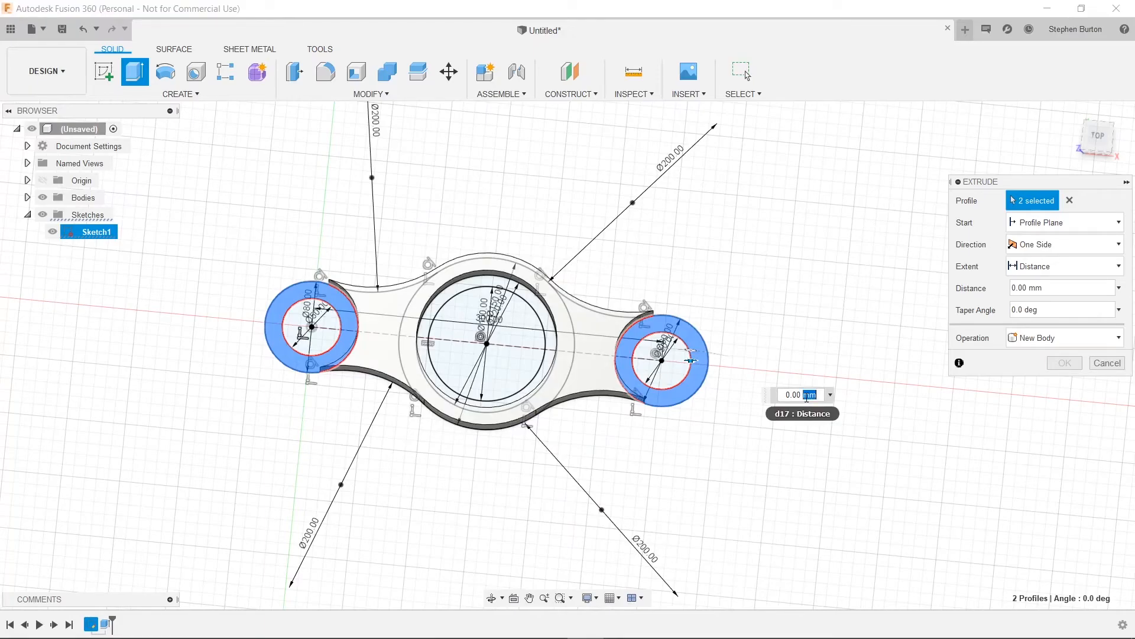
{"action": "type", "text": "20"}
{"action": "key", "text": "Return"}
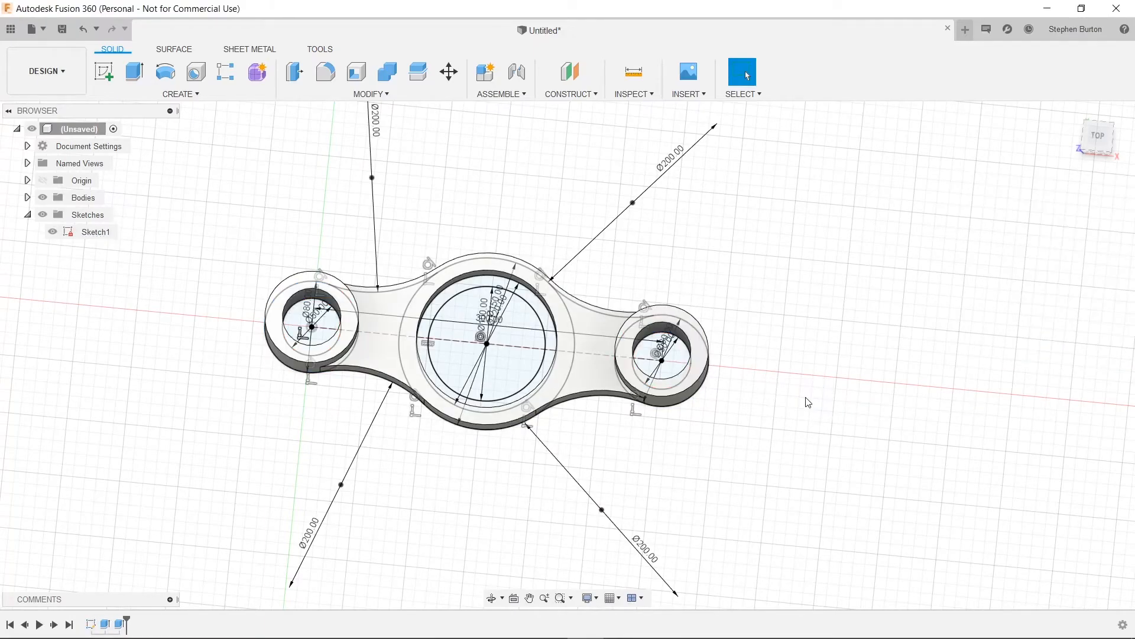
Check the centre boss height in the reference drawing and extrude the middle ring between the 100 mm and 120 mm circles by 70 mm
{"action": "key", "text": "alt+Tab"}
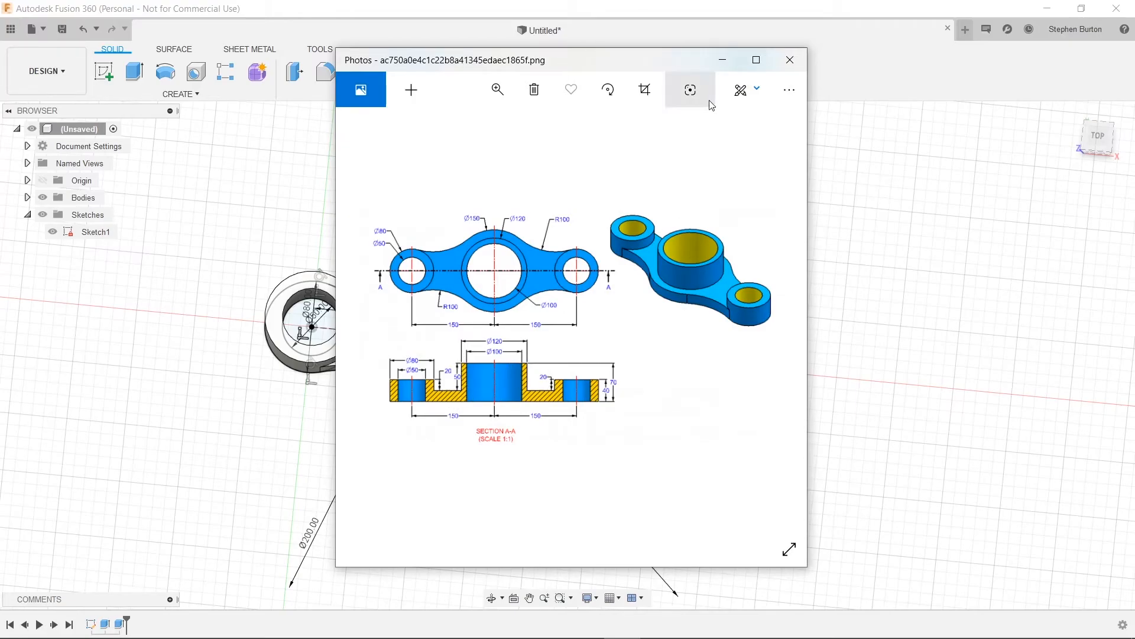
{"action": "left_click", "coordinate": [722, 59]}
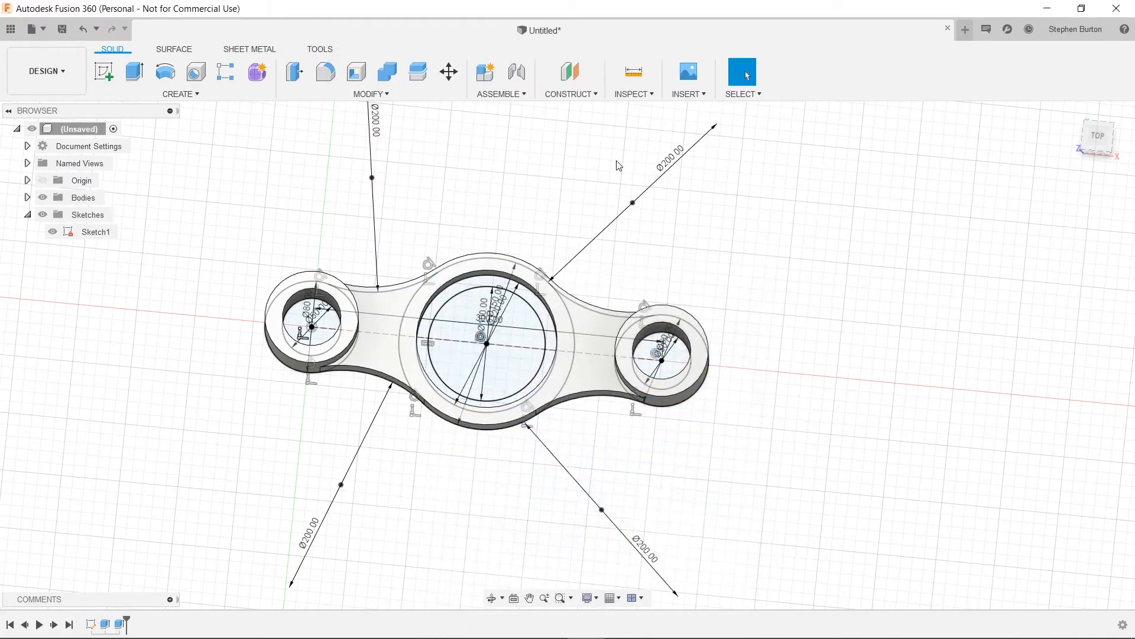
{"action": "key", "text": "e"}
{"action": "left_click", "coordinate": [549, 329]}
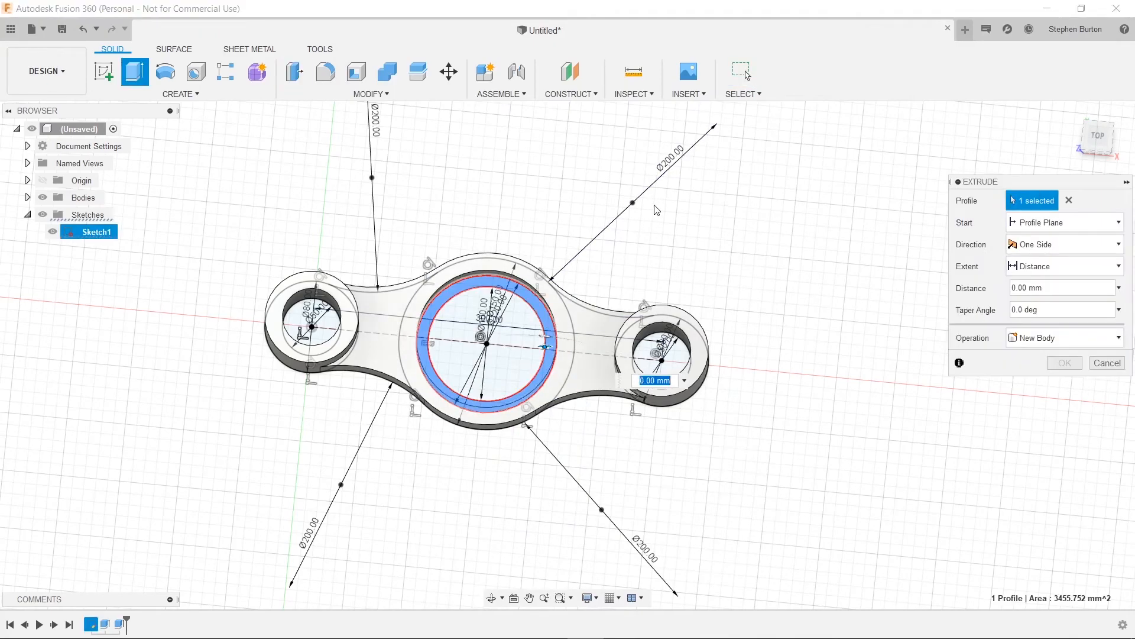
{"action": "type", "text": "70"}
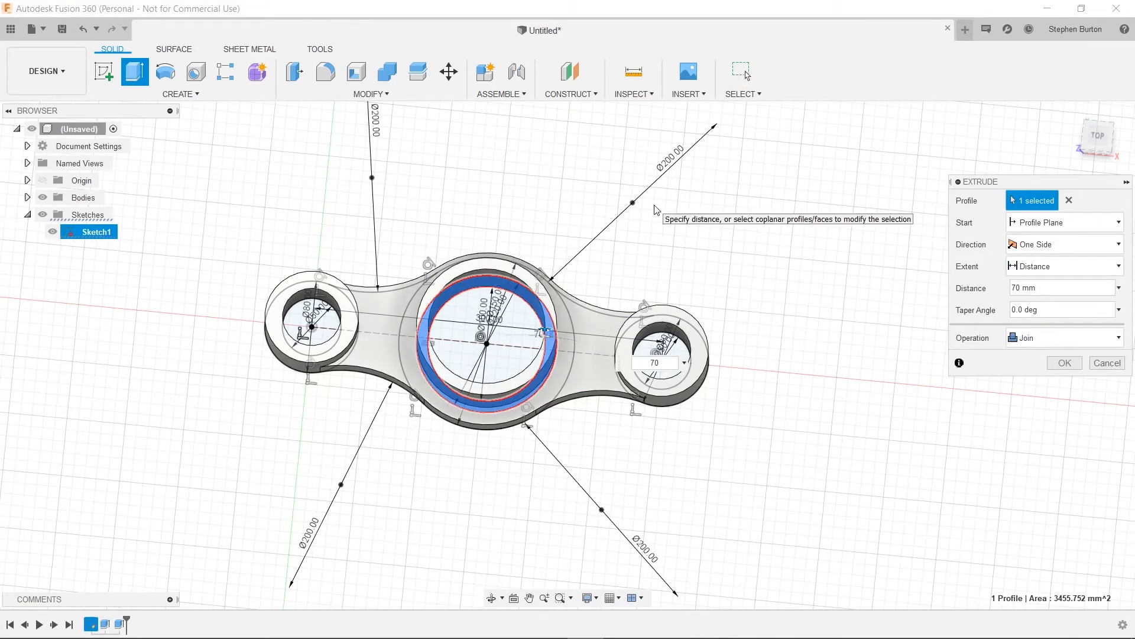
{"action": "key", "text": "Return"}
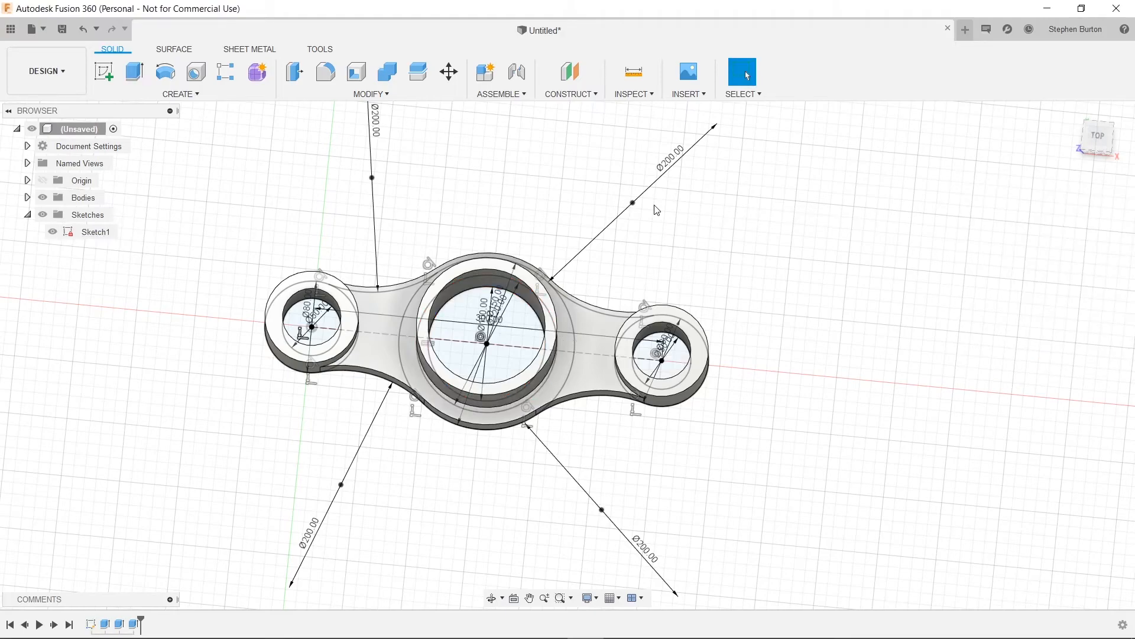
Hide the outline sketch and compare the finished bracket with the reference drawing from an angled view
{"action": "left_click", "coordinate": [53, 232]}
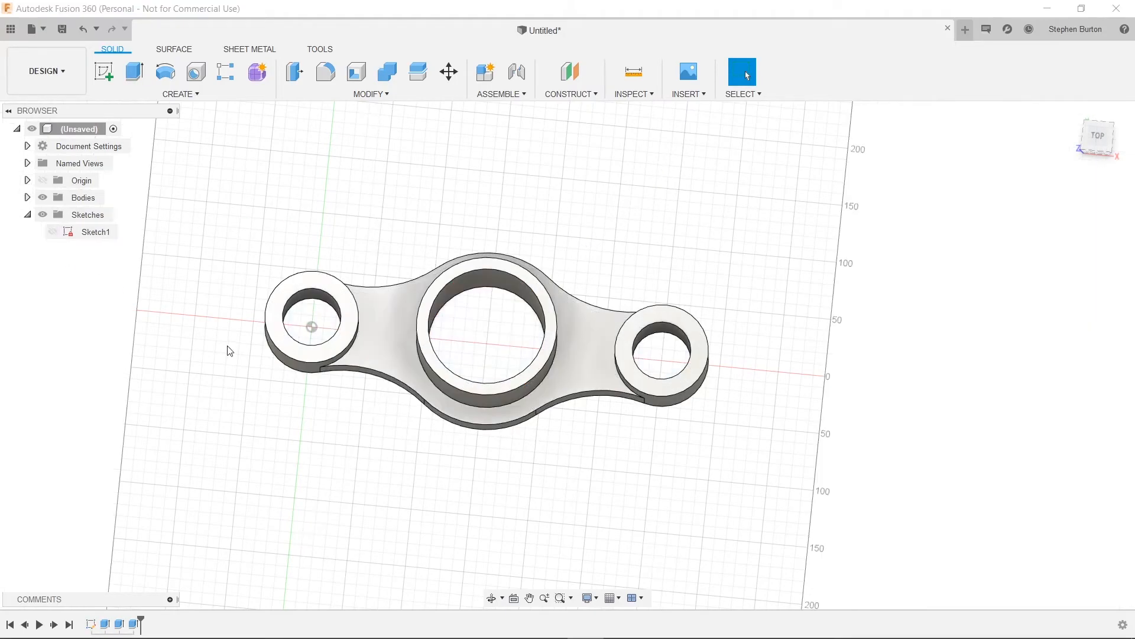
{"action": "mouse_move", "coordinate": [563, 482]}
{"action": "middle_mouse_down", "text": "shift"}
{"action": "mouse_move", "coordinate": [593, 421]}
{"action": "mouse_move", "coordinate": [577, 418]}
{"action": "mouse_move", "coordinate": [544, 443]}
{"action": "middle_mouse_up", "text": "shift"}
{"action": "key", "text": "alt+Tab"}
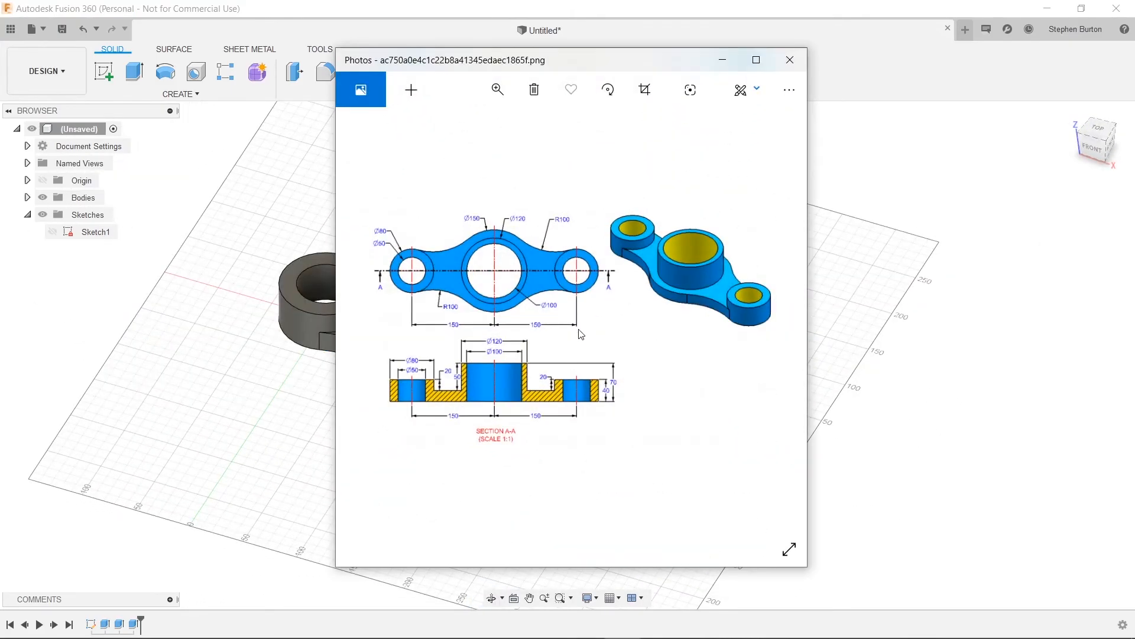
{"action": "key", "text": "alt+Tab"}
{"action": "mouse_move", "coordinate": [639, 507]}
{"action": "middle_mouse_down", "text": "shift"}
{"action": "mouse_move", "coordinate": [598, 479]}
{"action": "mouse_move", "coordinate": [619, 507]}
{"action": "middle_mouse_up", "text": "shift"}
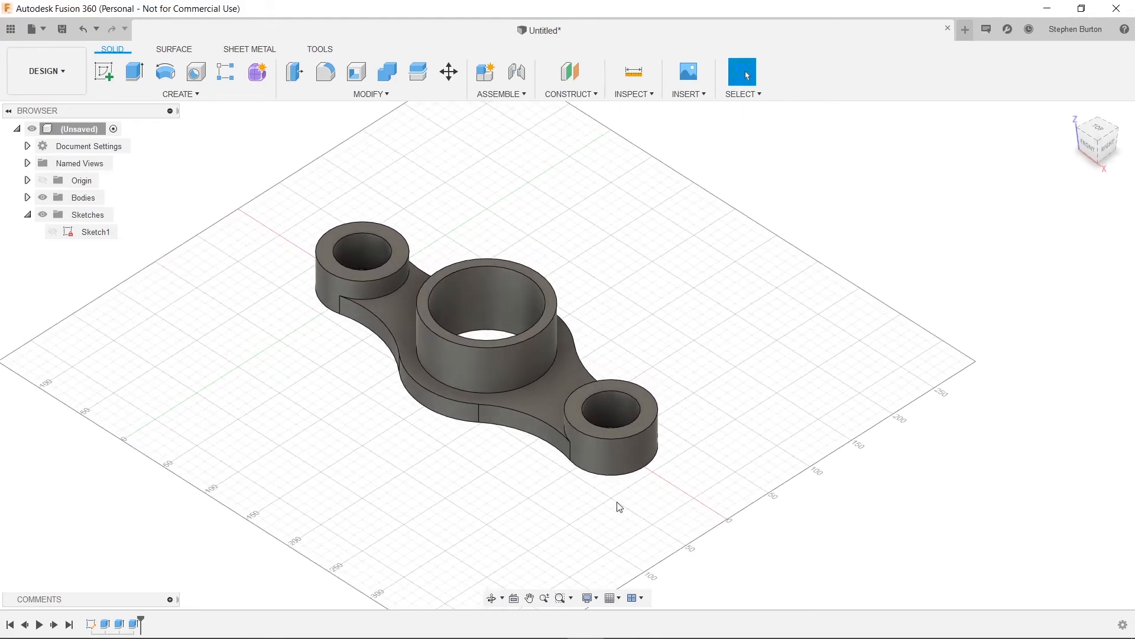
Dismiss the video player and place the reference drawing's window beside the bracket model for a side-by-side comparison
{"action": "key", "text": "alt+Tab"}
{"action": "key", "text": "alt+Tab"}
{"action": "middle_click_drag", "start_coordinate": [738, 437], "coordinate": [710, 459]}
{"action": "mouse_move", "coordinate": [639, 628]}
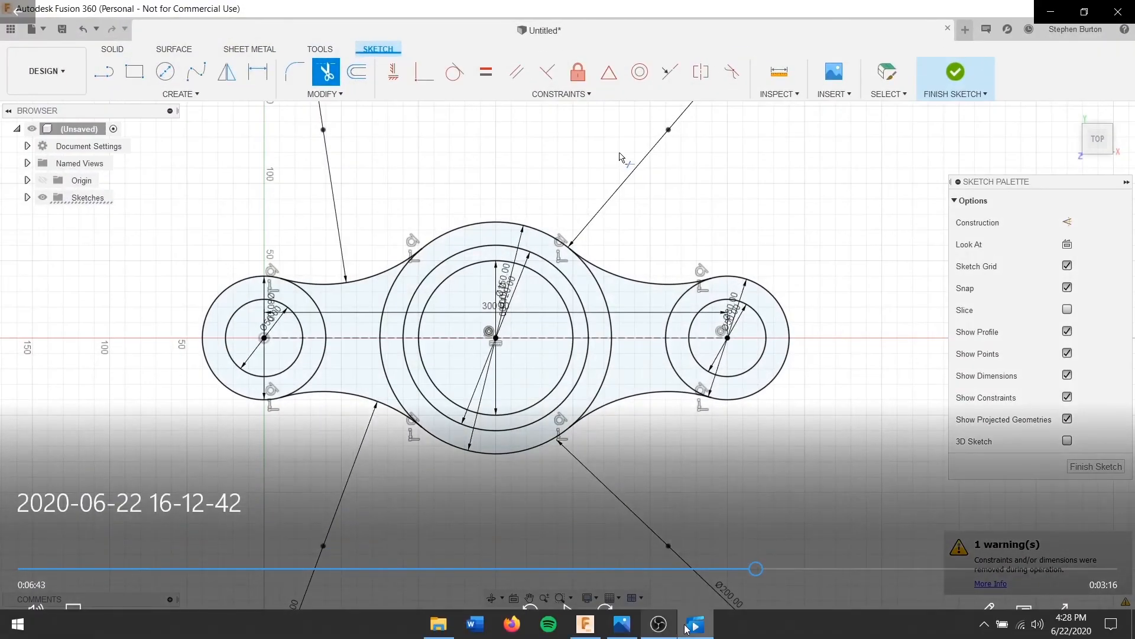
{"action": "left_click", "coordinate": [694, 624]}
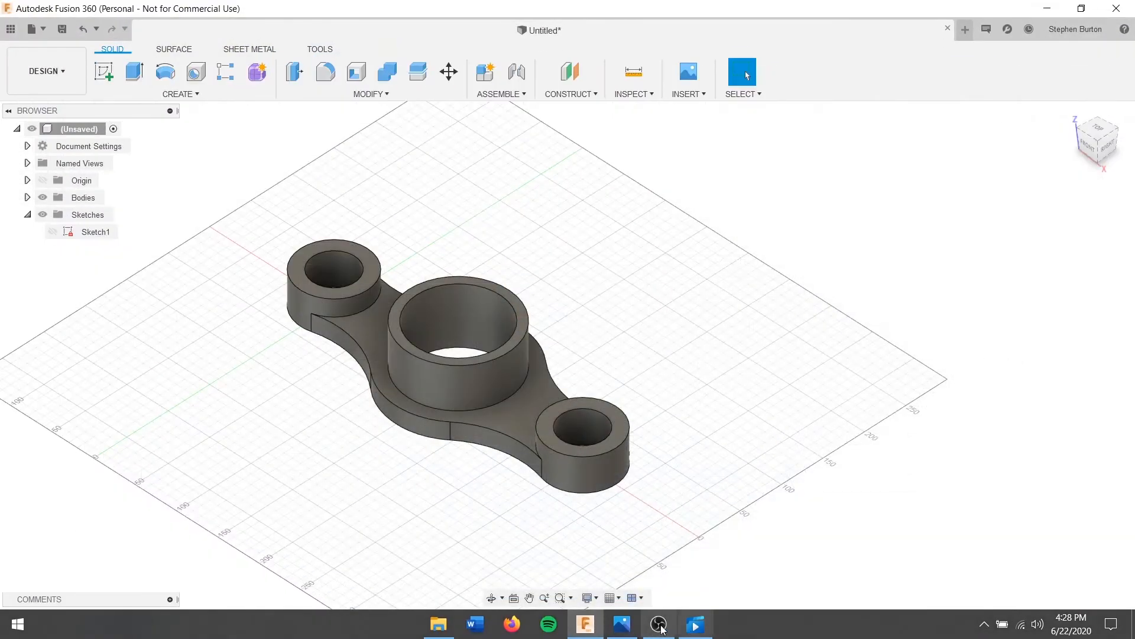
{"action": "left_click", "coordinate": [622, 624]}
{"action": "left_click_drag", "start_coordinate": [580, 54], "coordinate": [890, 48]}
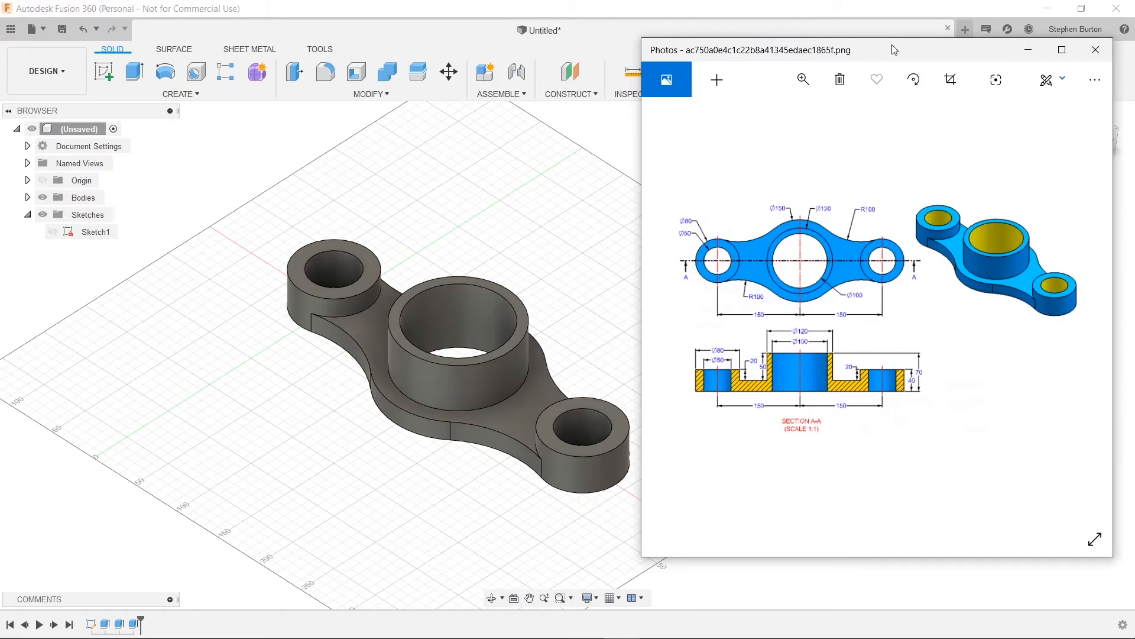